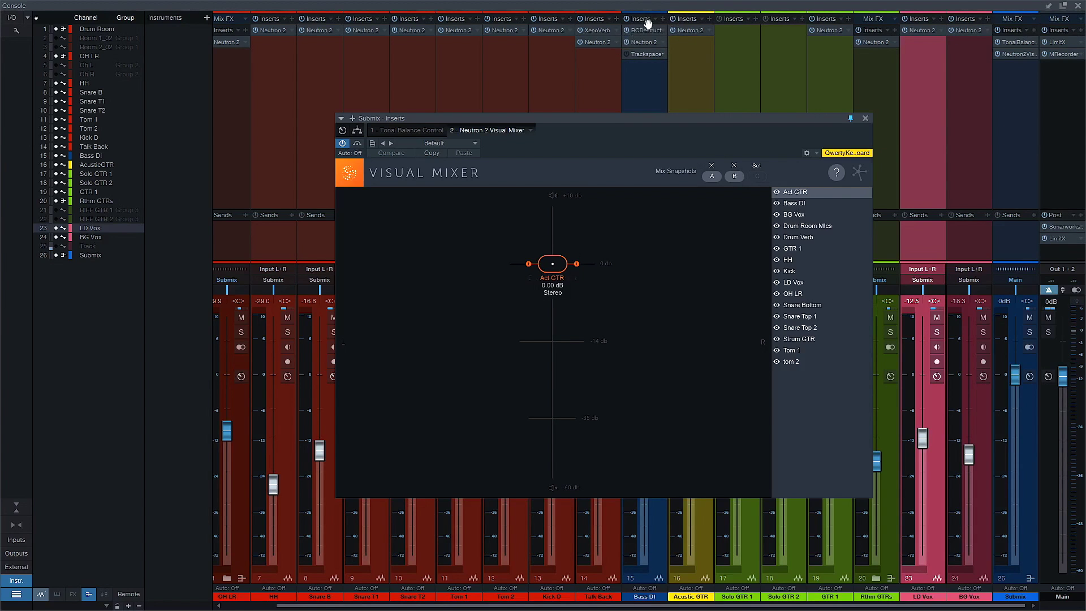
- Zoom the arrange view out to show the whole song, keeping the Visual Mixer open over it
{"action": "key", "text": "F3"}
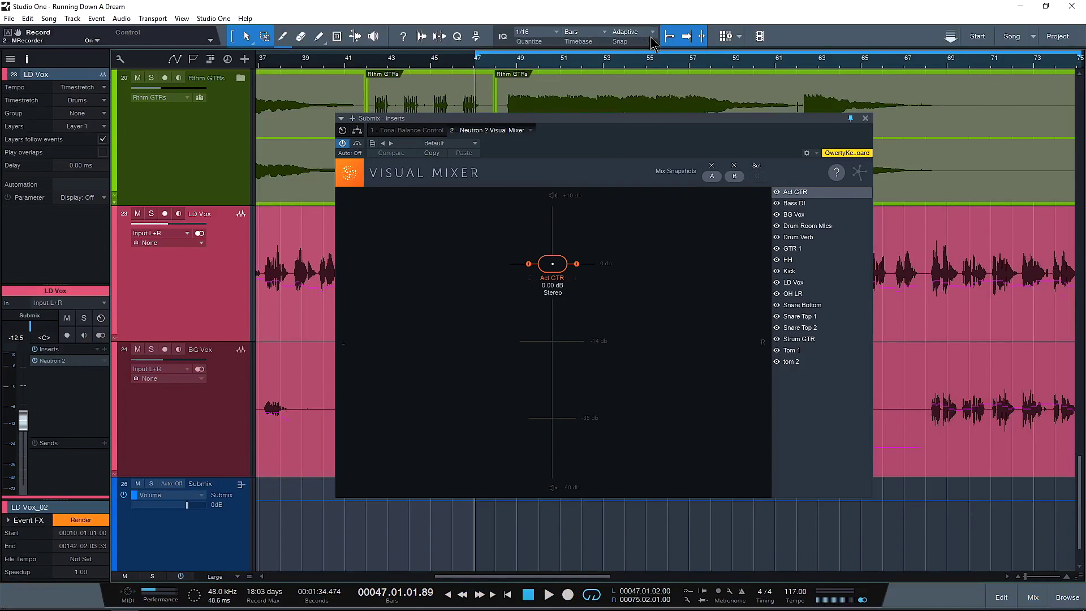
{"action": "left_click_drag", "start_coordinate": [610, 119], "coordinate": [685, 291]}
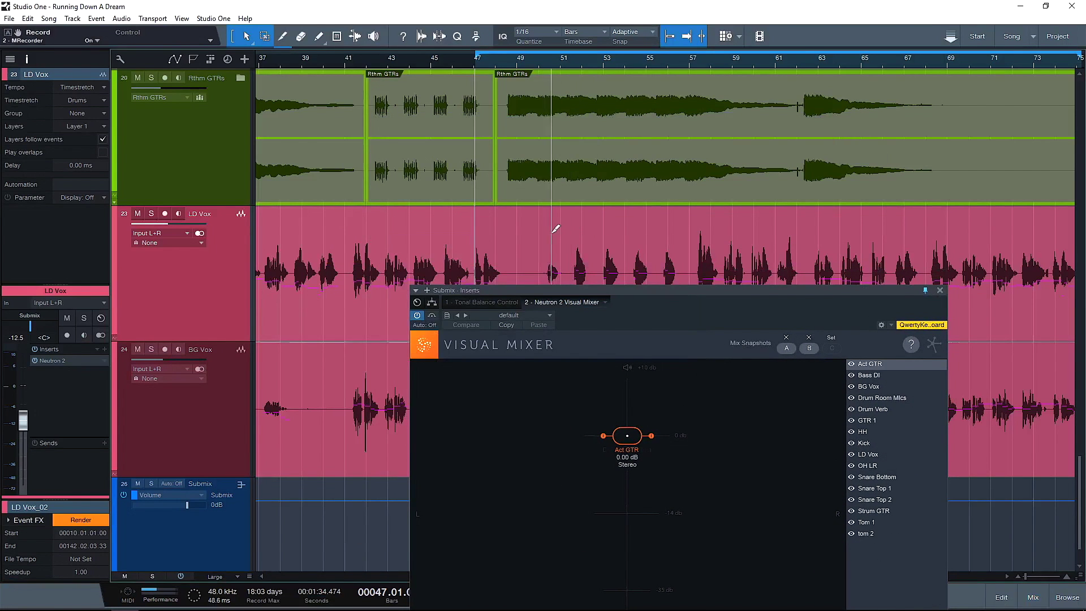
{"action": "key", "text": "z"}
{"action": "key", "text": "F3"}
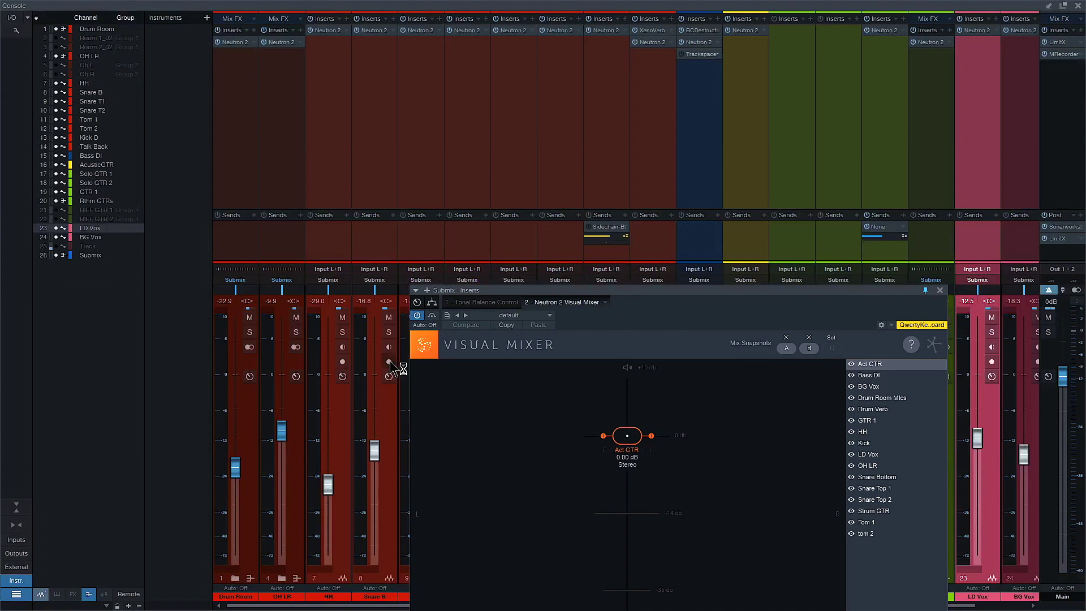
{"action": "left_click_drag", "start_coordinate": [610, 295], "coordinate": [552, 144]}
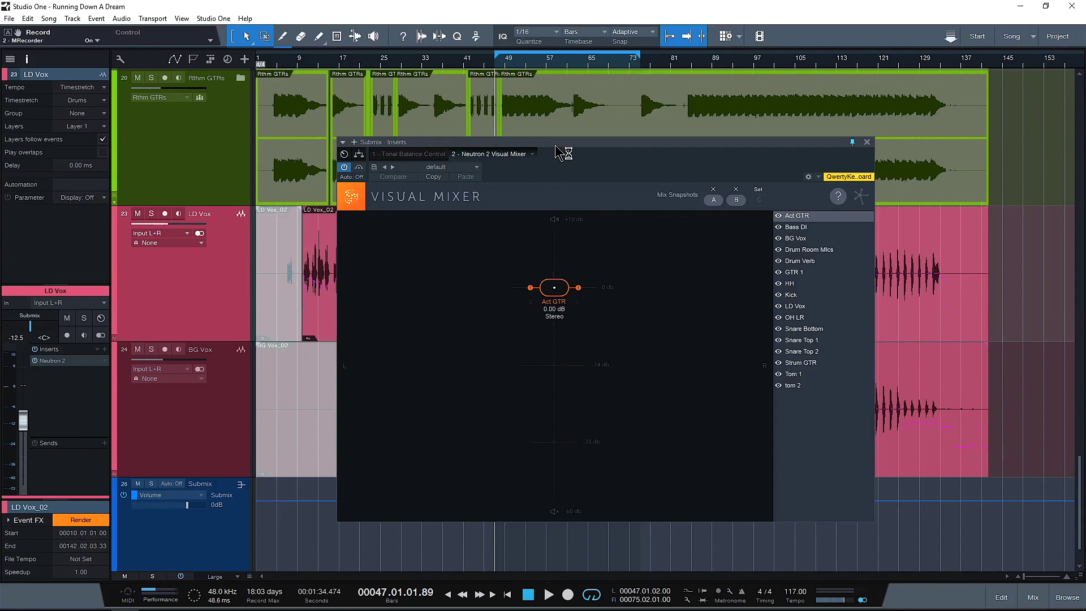
- Play the loop from bar 47, zoom the arrange view in, and move the Visual Mixer up
{"action": "key", "text": "space"}
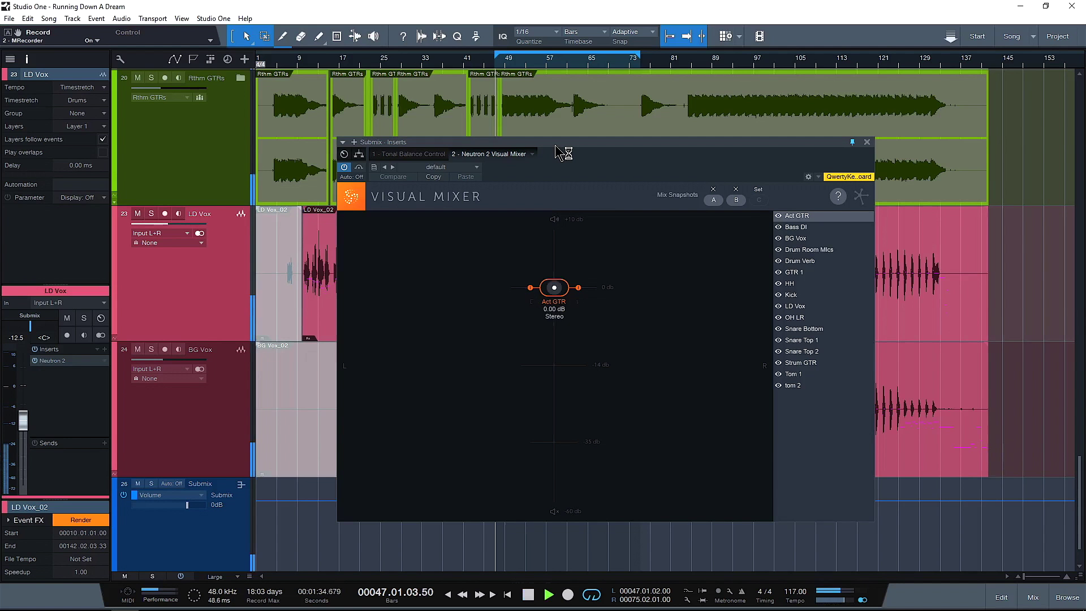
{"action": "left_click_drag", "start_coordinate": [579, 146], "coordinate": [503, 331]}
{"action": "scroll", "coordinate": [522, 255], "scroll_direction": "up", "scroll_amount": 4}
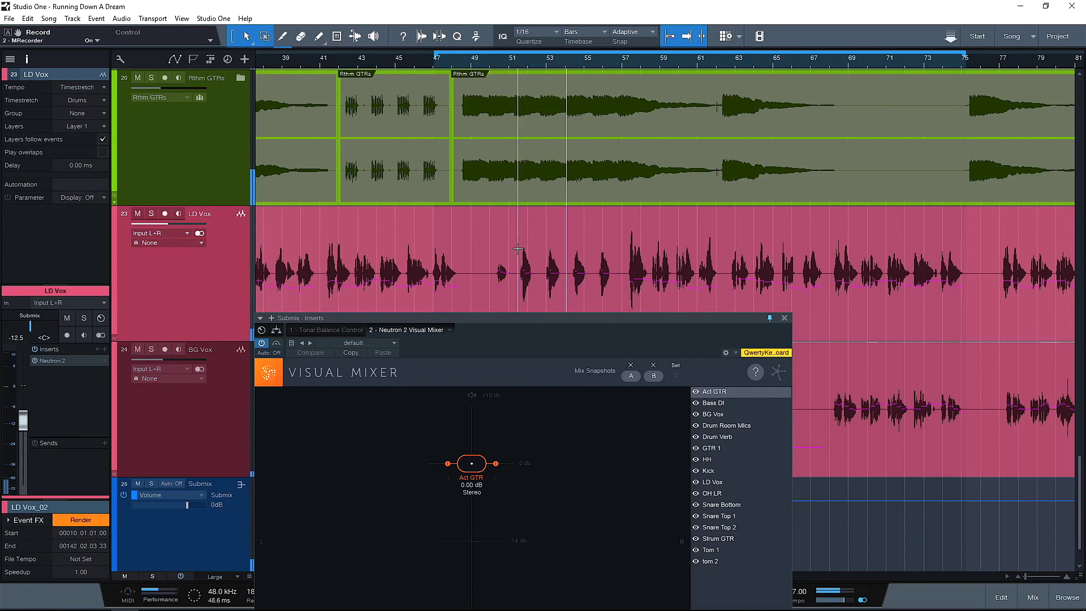
{"action": "key", "text": "space"}
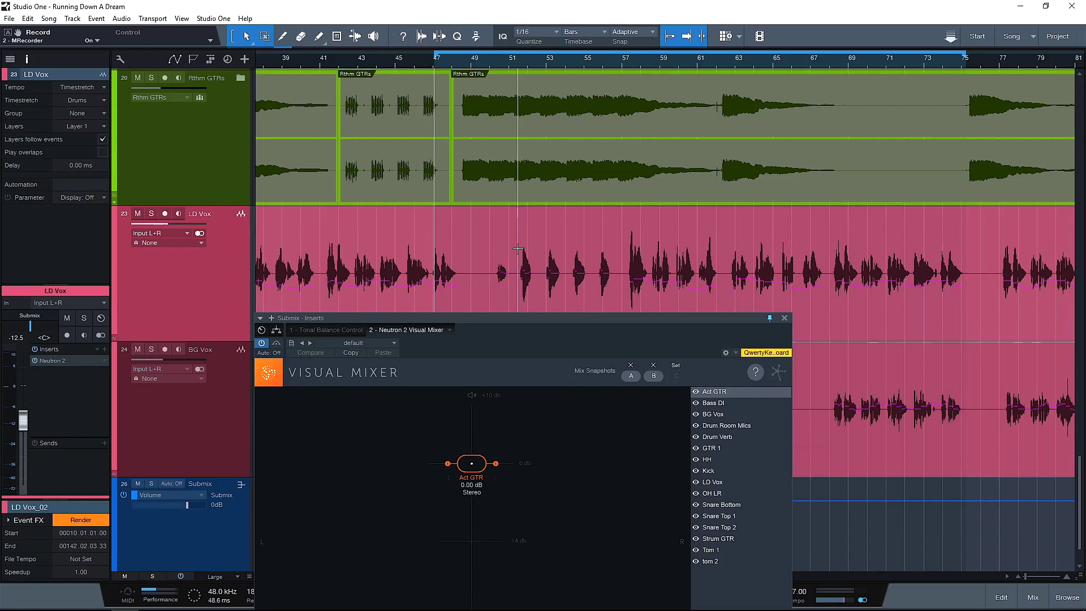
{"action": "left_click_drag", "start_coordinate": [513, 317], "coordinate": [519, 143]}
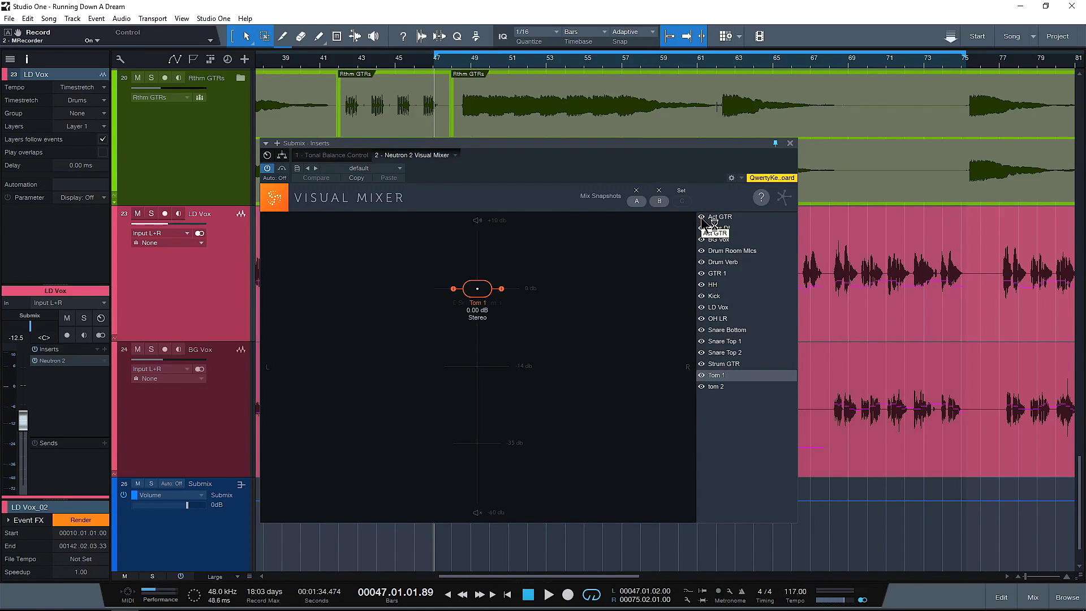
- Scroll to the soloed drum tracks and start playback, repositioning the Visual Mixer window
{"action": "left_click_drag", "start_coordinate": [614, 144], "coordinate": [701, 259]}
{"action": "scroll", "coordinate": [429, 201], "scroll_direction": "up", "scroll_amount": 1}
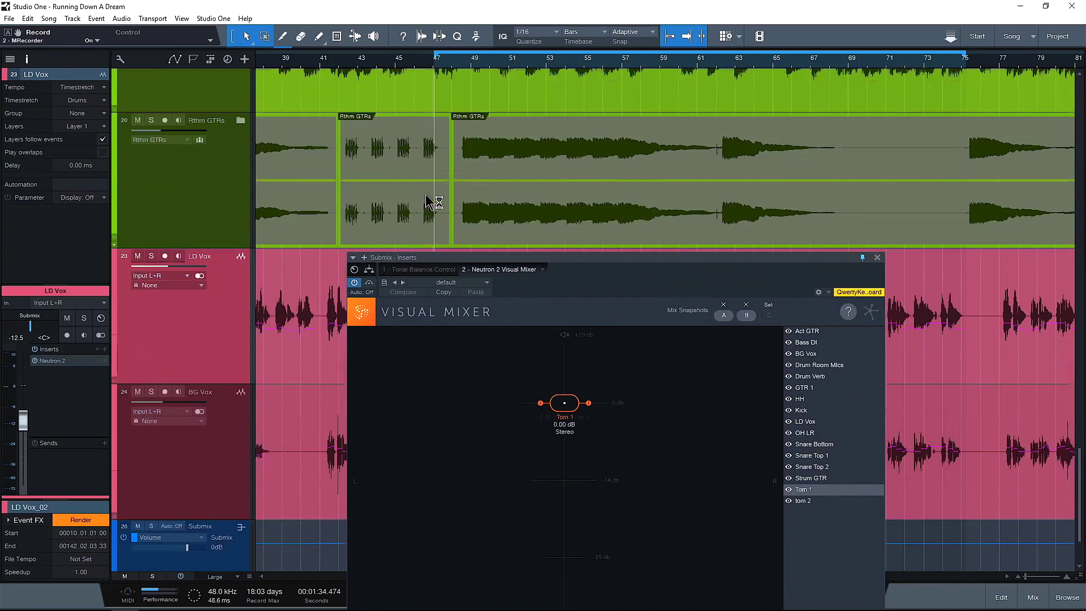
{"action": "scroll", "coordinate": [430, 201], "scroll_direction": "up", "scroll_amount": 6}
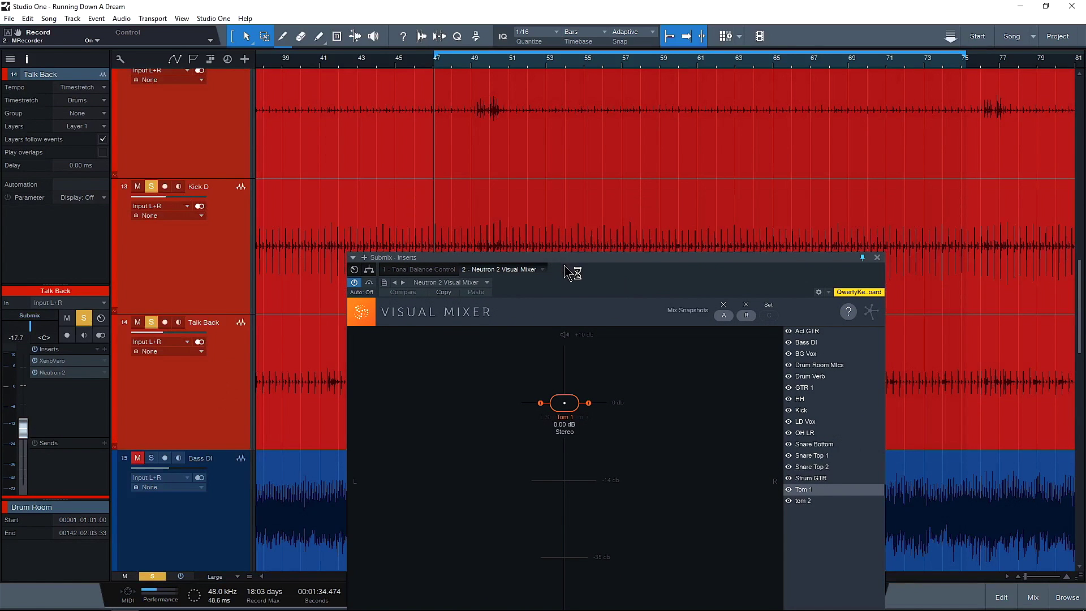
{"action": "left_click_drag", "start_coordinate": [568, 258], "coordinate": [518, 118]}
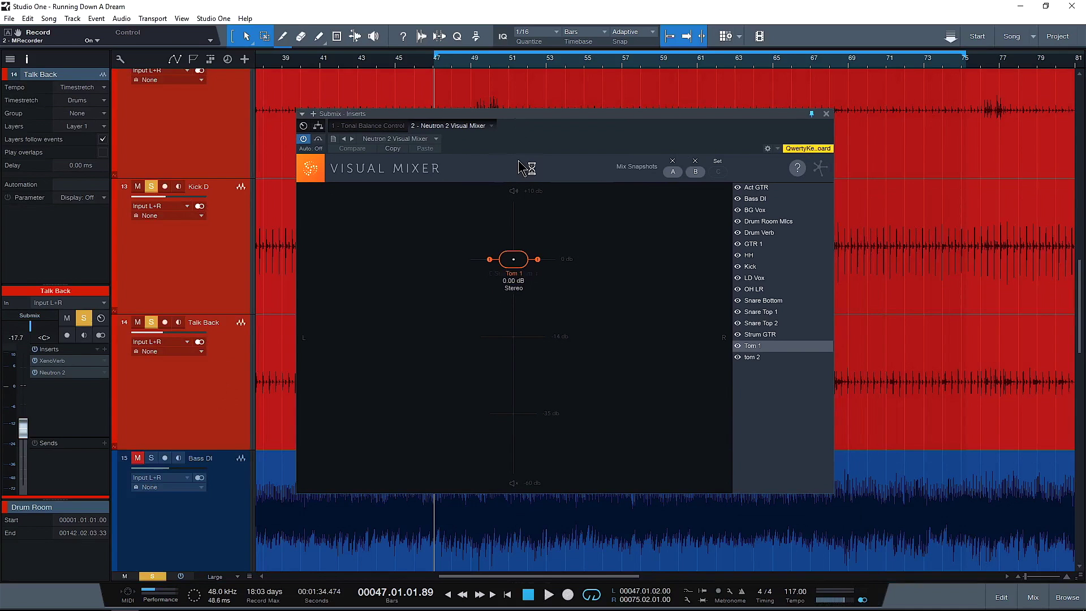
{"action": "key", "text": "space"}
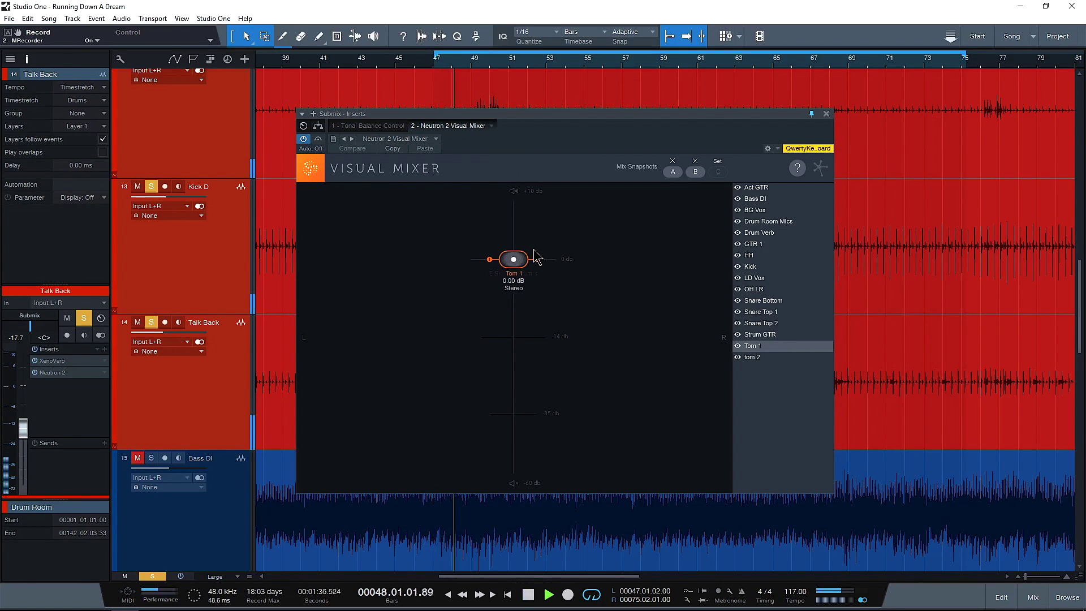
{"action": "left_click_drag", "start_coordinate": [529, 116], "coordinate": [535, 206]}
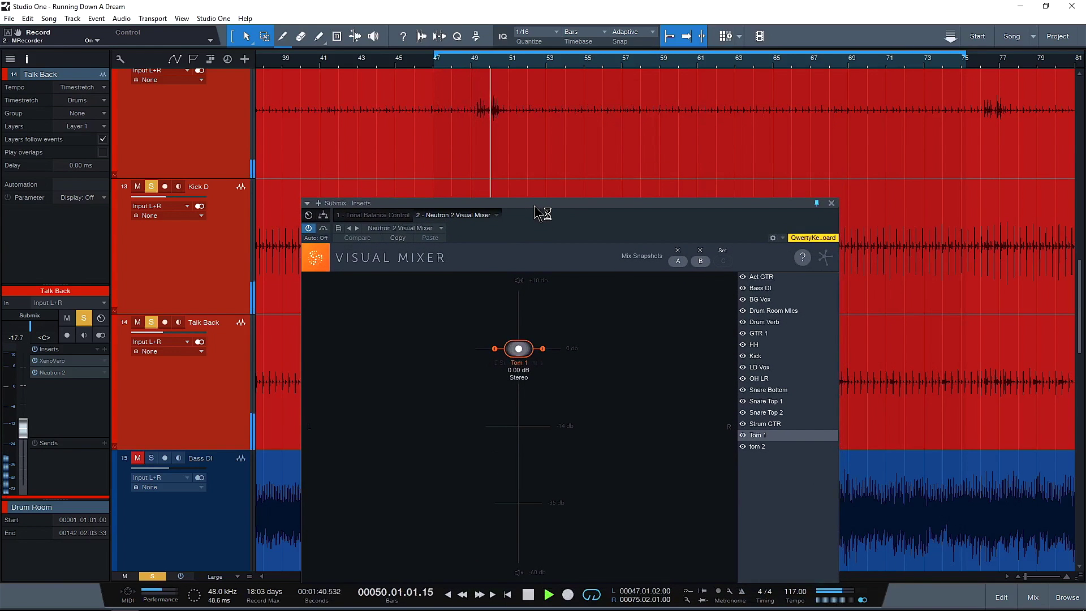
- Bring up the full Console mixer behind the Visual Mixer with F3
{"action": "key", "text": "F3"}
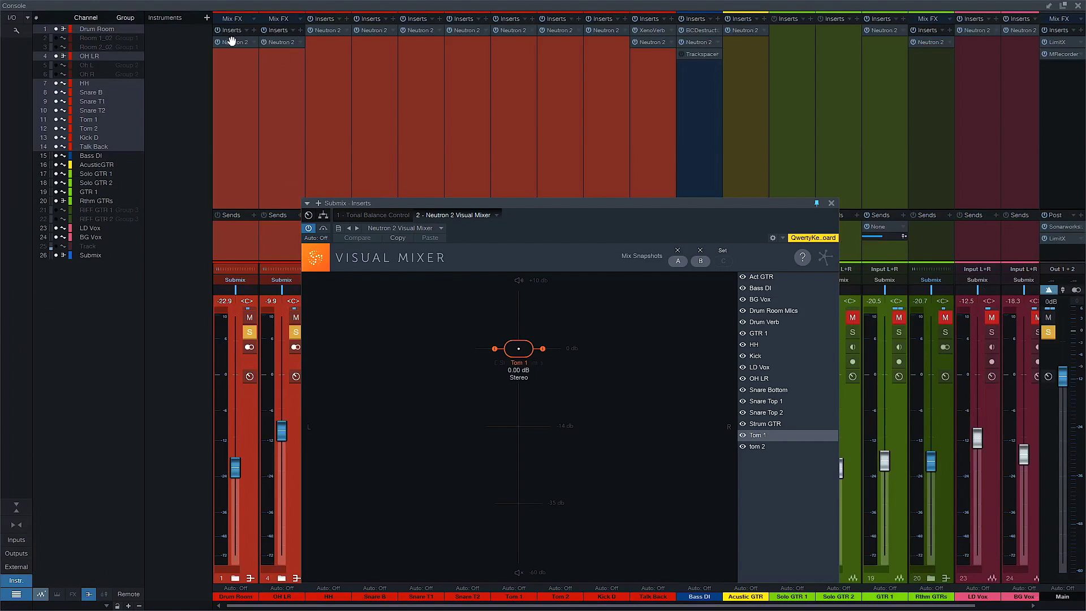
{"action": "key", "text": "F3"}
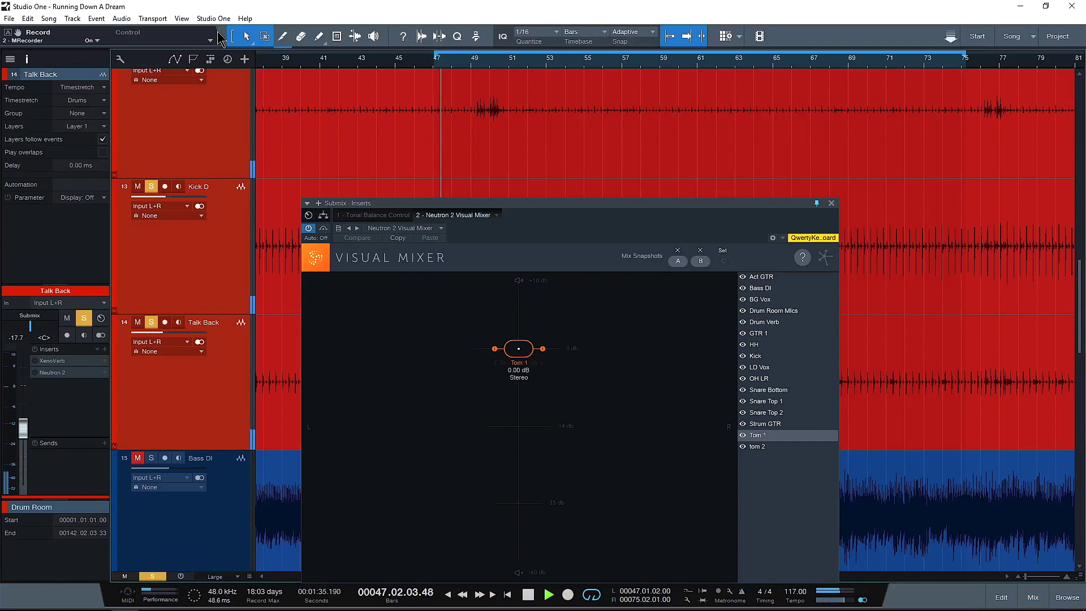
{"action": "key", "text": "F3"}
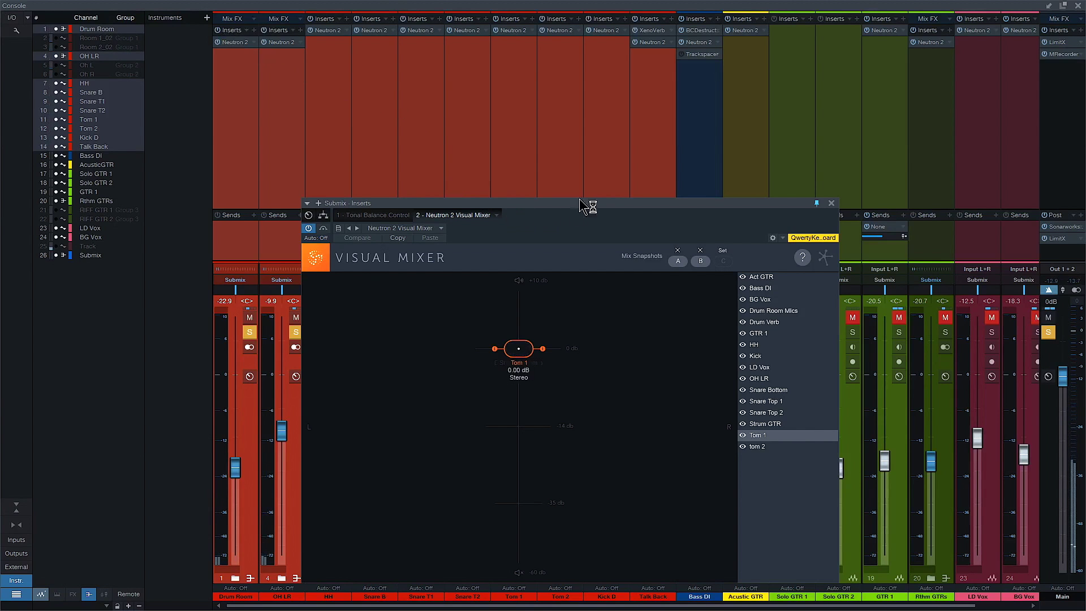
- Pan Tom 1 out to the left and tom 2 out to the right
{"action": "left_click_drag", "start_coordinate": [589, 204], "coordinate": [591, 132]}
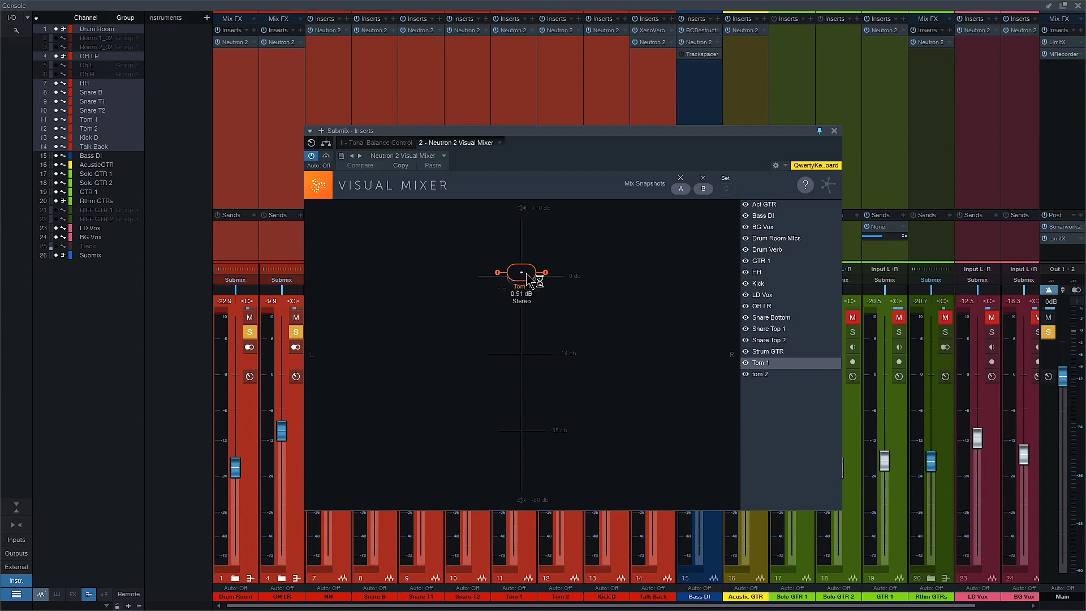
{"action": "left_click_drag", "start_coordinate": [523, 275], "coordinate": [382, 274]}
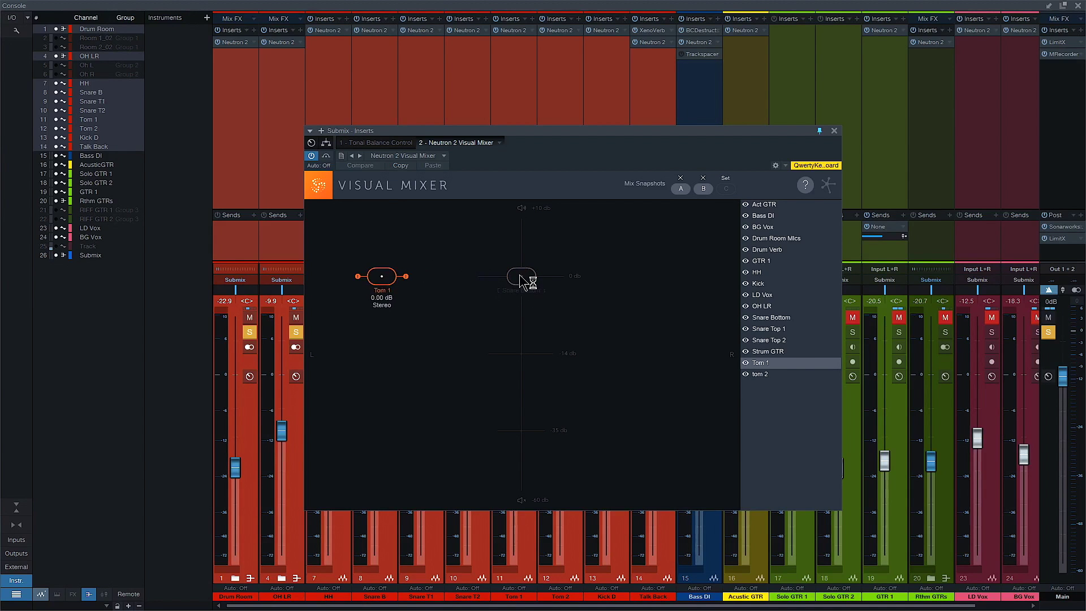
{"action": "left_click", "coordinate": [764, 374]}
{"action": "left_click_drag", "start_coordinate": [517, 277], "coordinate": [653, 277]}
- Inspect Snare Top 1 and Snare Top 2, leaving them centred, then select OH LR
{"action": "left_click", "coordinate": [768, 340]}
{"action": "left_click", "coordinate": [768, 328]}
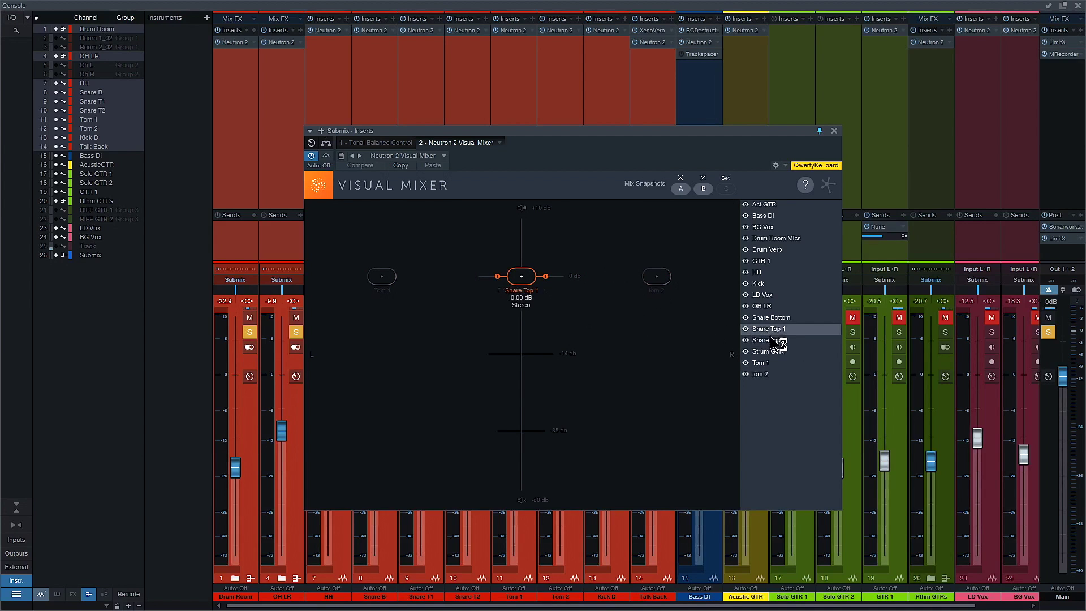
{"action": "left_click", "coordinate": [770, 319]}
{"action": "left_click", "coordinate": [771, 328]}
{"action": "left_click", "coordinate": [771, 318]}
{"action": "left_click", "coordinate": [771, 328]}
{"action": "left_click", "coordinate": [771, 318]}
{"action": "left_click", "coordinate": [770, 341]}
{"action": "left_click", "coordinate": [763, 307]}
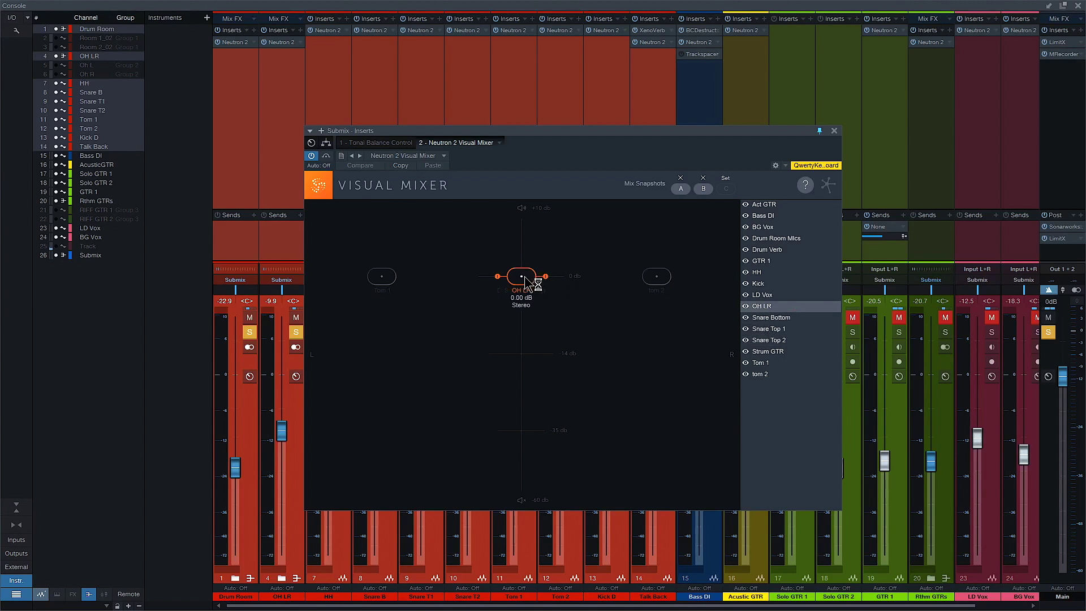
- Widen the OH LR overheads and settle their level at -1.43 dB, down from 5.51 dB
{"action": "left_click_drag", "start_coordinate": [525, 281], "coordinate": [523, 239]}
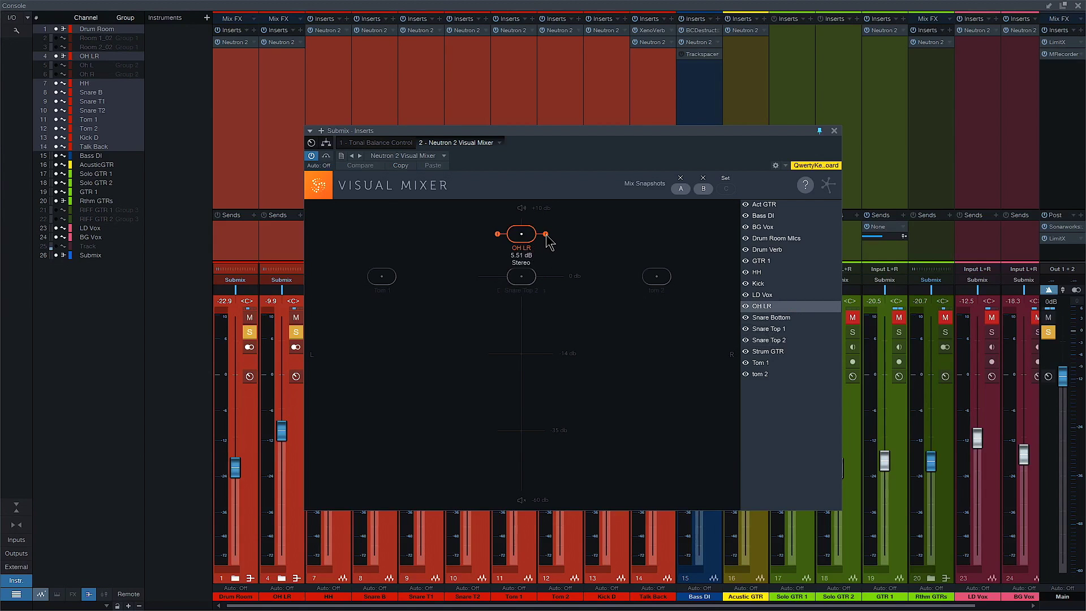
{"action": "mouse_move", "coordinate": [546, 236]}
{"action": "left_mouse_down"}
{"action": "mouse_move", "coordinate": [592, 240]}
{"action": "mouse_move", "coordinate": [536, 236]}
{"action": "mouse_move", "coordinate": [575, 244]}
{"action": "mouse_move", "coordinate": [545, 249]}
{"action": "mouse_move", "coordinate": [559, 253]}
{"action": "mouse_move", "coordinate": [550, 238]}
{"action": "mouse_move", "coordinate": [523, 236]}
{"action": "mouse_move", "coordinate": [519, 253]}
{"action": "mouse_move", "coordinate": [550, 235]}
{"action": "left_mouse_up"}
{"action": "left_click_drag", "start_coordinate": [525, 240], "coordinate": [526, 293]}
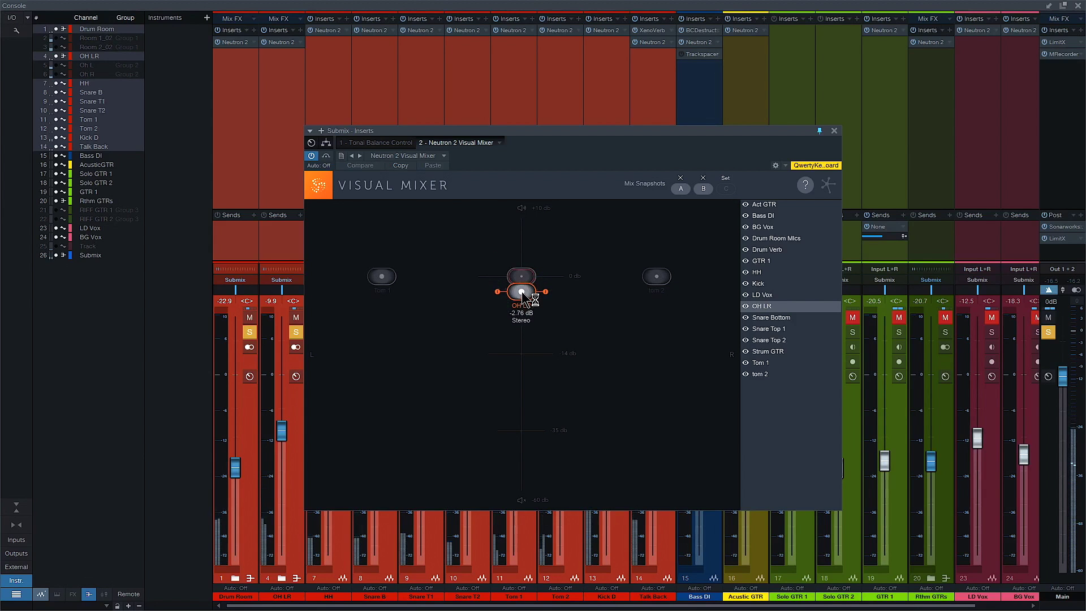
{"action": "mouse_move", "coordinate": [521, 294]}
{"action": "left_mouse_down"}
{"action": "mouse_move", "coordinate": [520, 217]}
{"action": "mouse_move", "coordinate": [521, 483]}
{"action": "mouse_move", "coordinate": [521, 284]}
{"action": "left_mouse_up"}
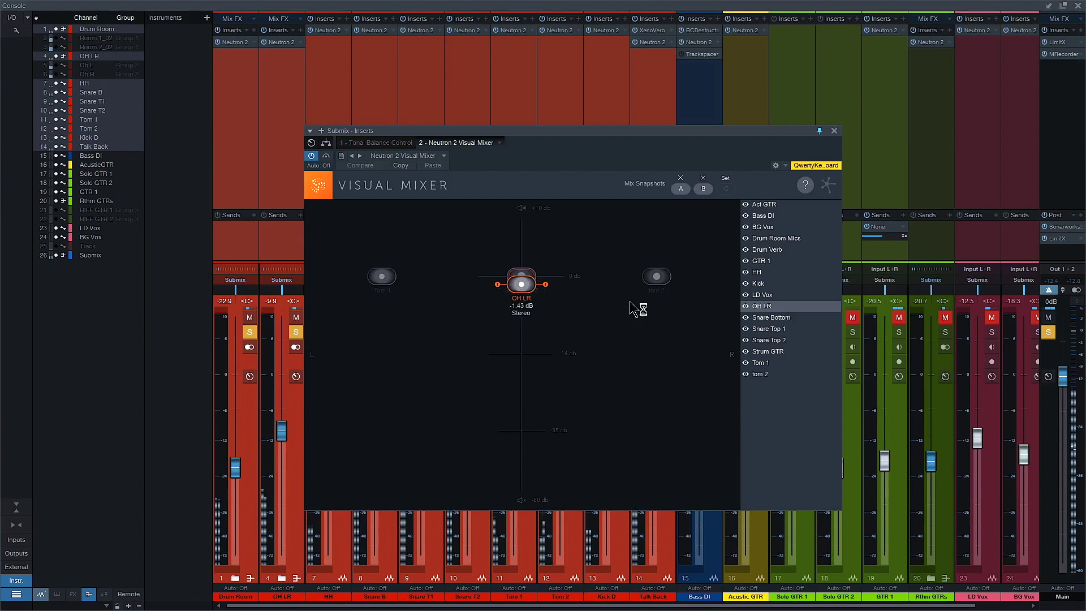
- Raise Tom 1 to 3.24 dB and tom 2 to 3.01 dB
{"action": "left_click", "coordinate": [382, 277]}
{"action": "left_click_drag", "start_coordinate": [382, 277], "coordinate": [382, 254]}
{"action": "left_click_drag", "start_coordinate": [654, 277], "coordinate": [655, 253]}
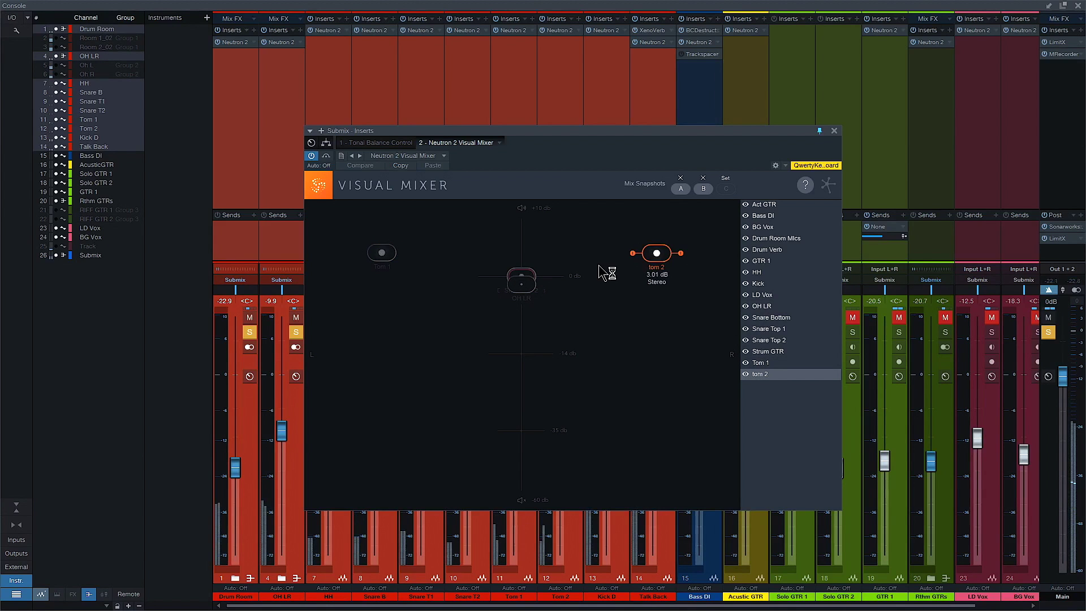
- Bring the Kick up to 1.84 dB and start playback to audition it
{"action": "left_click", "coordinate": [759, 283]}
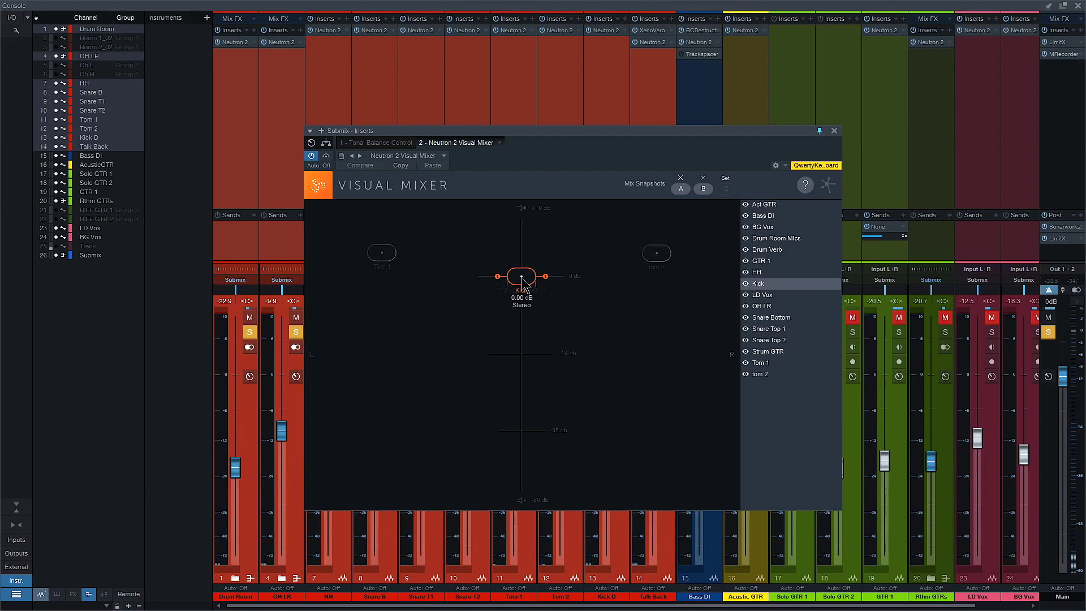
{"action": "left_click_drag", "start_coordinate": [522, 277], "coordinate": [521, 256]}
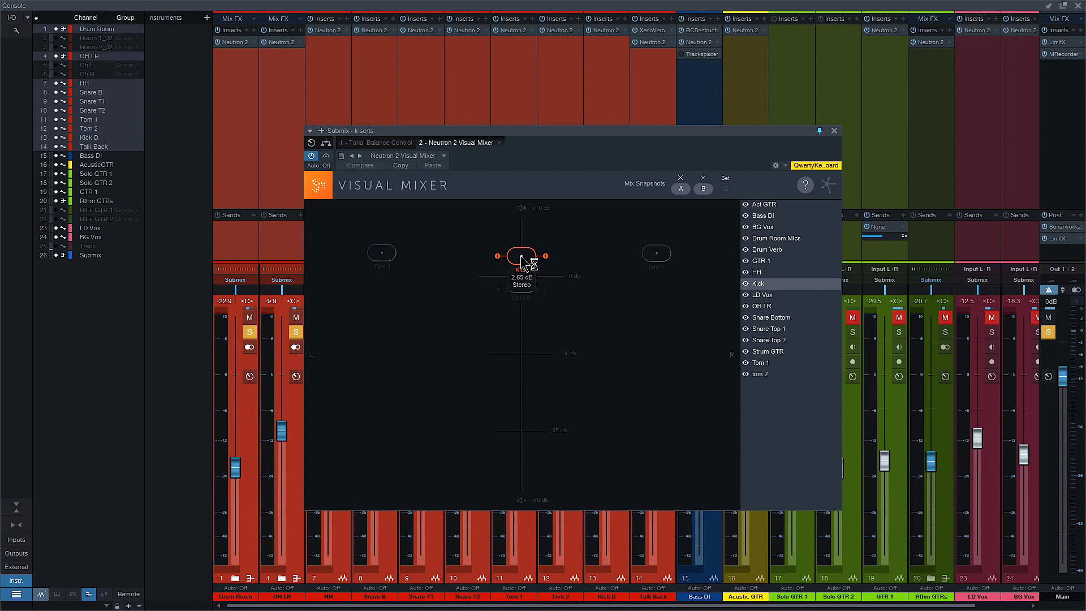
{"action": "key", "text": "space"}
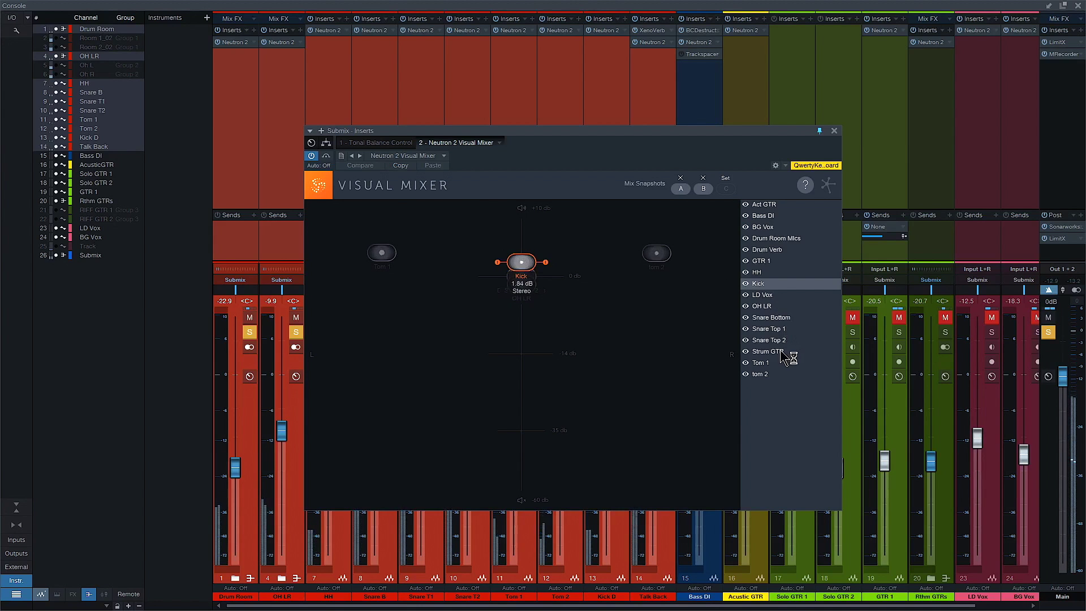
{"action": "left_click", "coordinate": [767, 249]}
- Raise the Drum Verb to 1.84 dB and pull its stereo width inward
{"action": "left_click_drag", "start_coordinate": [530, 281], "coordinate": [551, 240]}
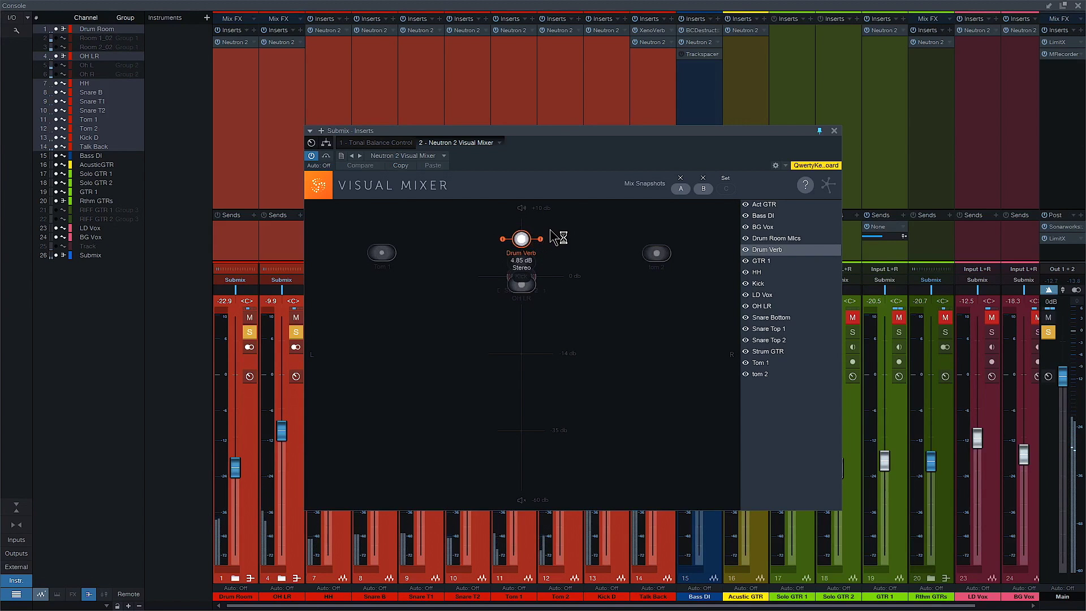
{"action": "left_click_drag", "start_coordinate": [551, 239], "coordinate": [524, 273]}
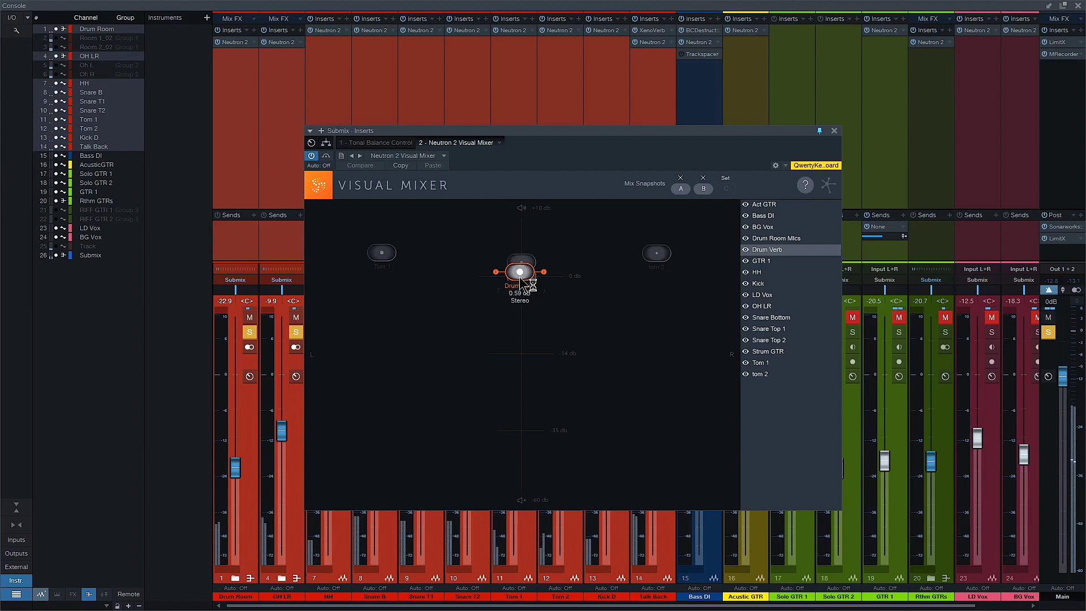
{"action": "left_click_drag", "start_coordinate": [521, 276], "coordinate": [521, 272]}
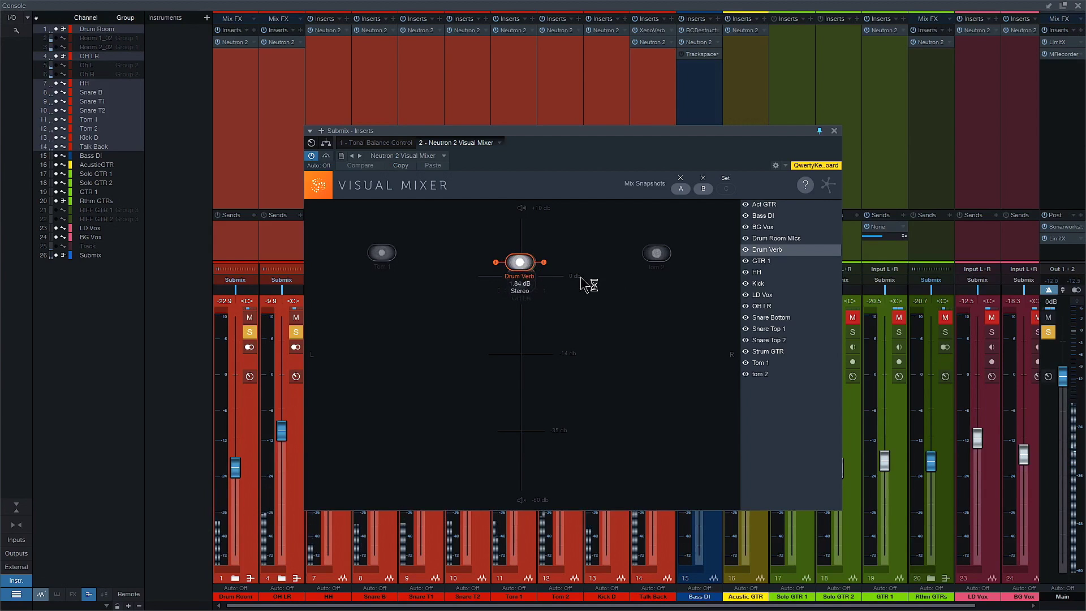
- Pull the HH down to -17.40 dB on the right, then compare snapshots A and C
{"action": "left_click", "coordinate": [758, 273]}
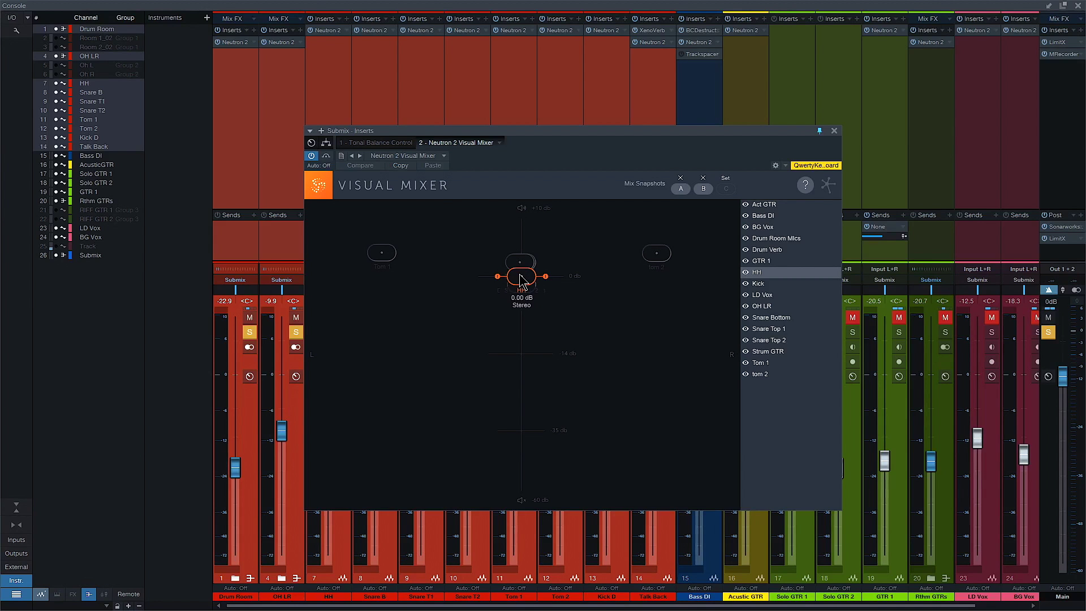
{"action": "left_click_drag", "start_coordinate": [520, 278], "coordinate": [657, 368]}
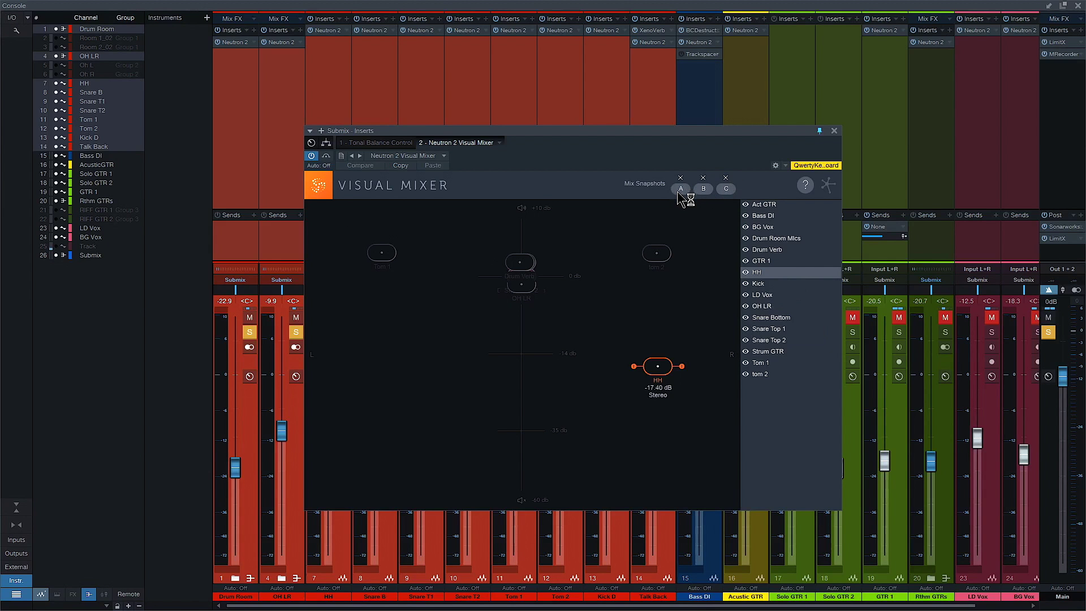
{"action": "key", "text": "F3"}
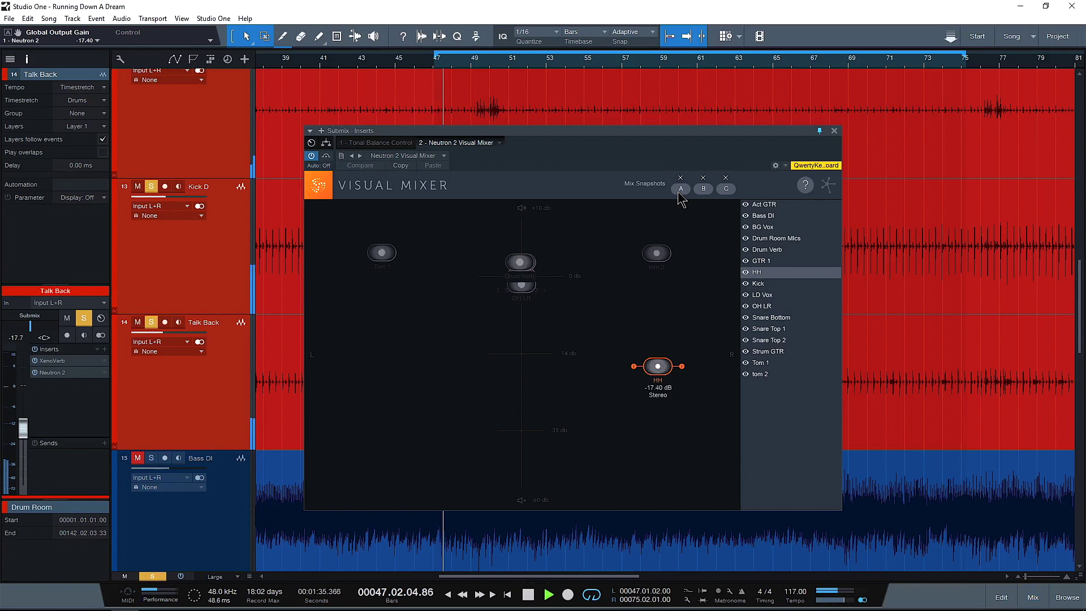
{"action": "left_click", "coordinate": [680, 189]}
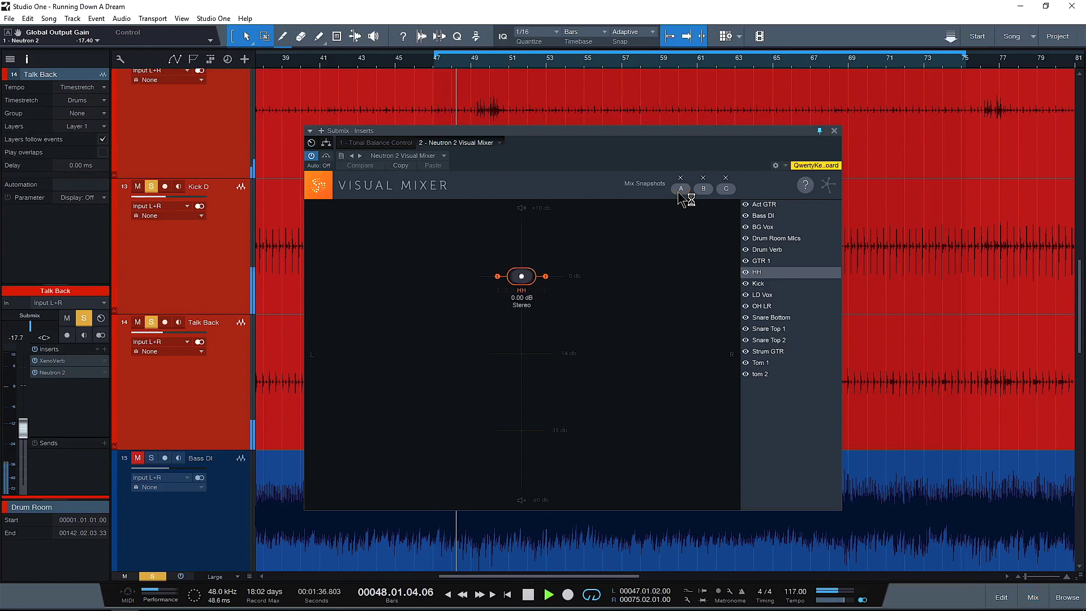
{"action": "left_click", "coordinate": [727, 190]}
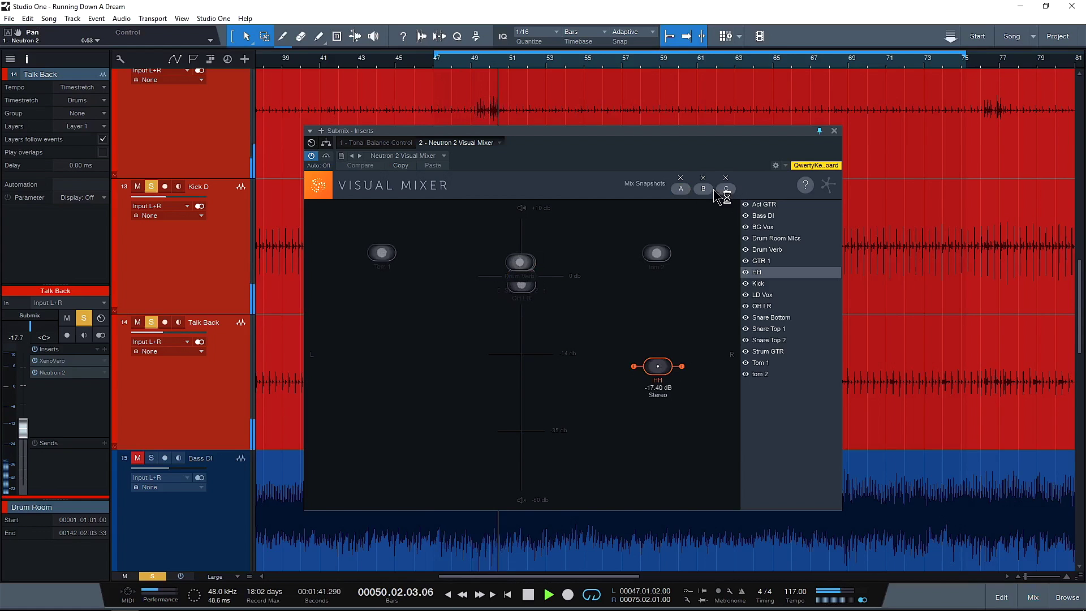
- Stop playback, check Tom 1 and tom 2, and unsolo the drum tracks
{"action": "key", "text": "space"}
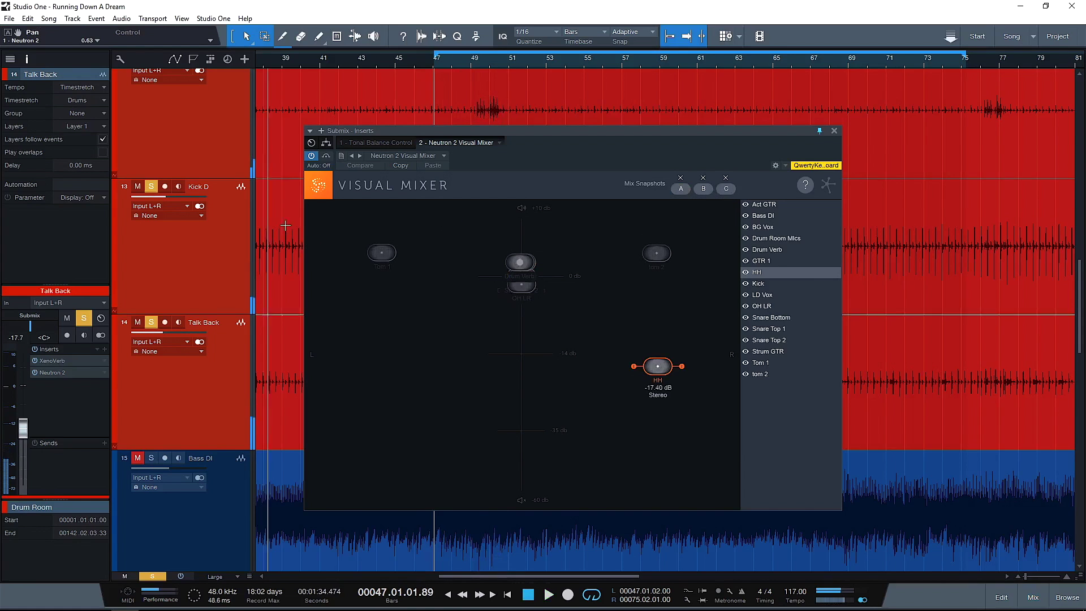
{"action": "left_click", "coordinate": [382, 257]}
{"action": "left_click", "coordinate": [659, 258]}
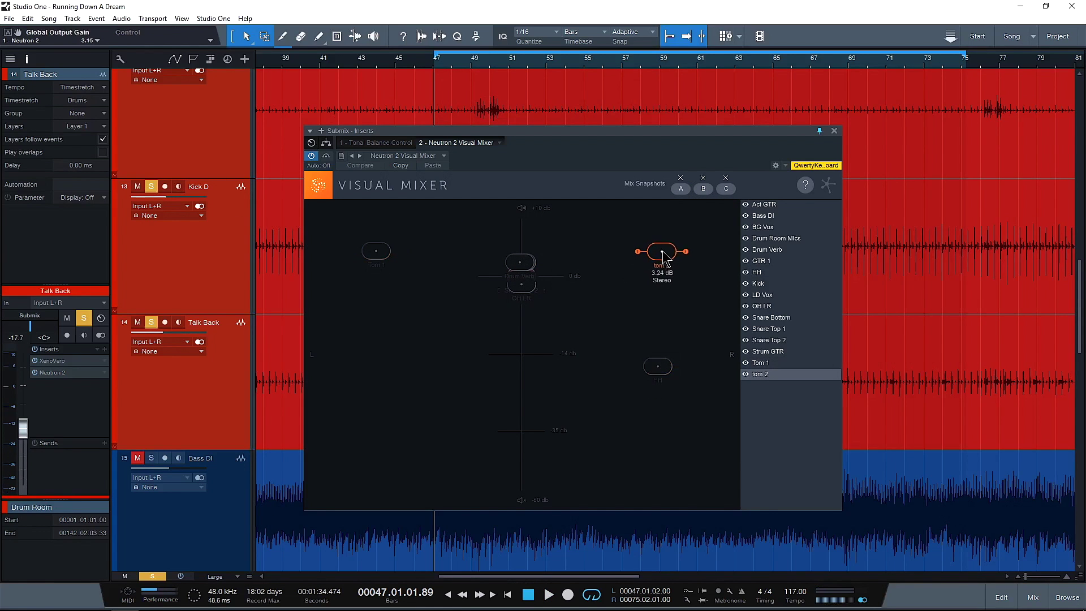
{"action": "left_click", "coordinate": [151, 324]}
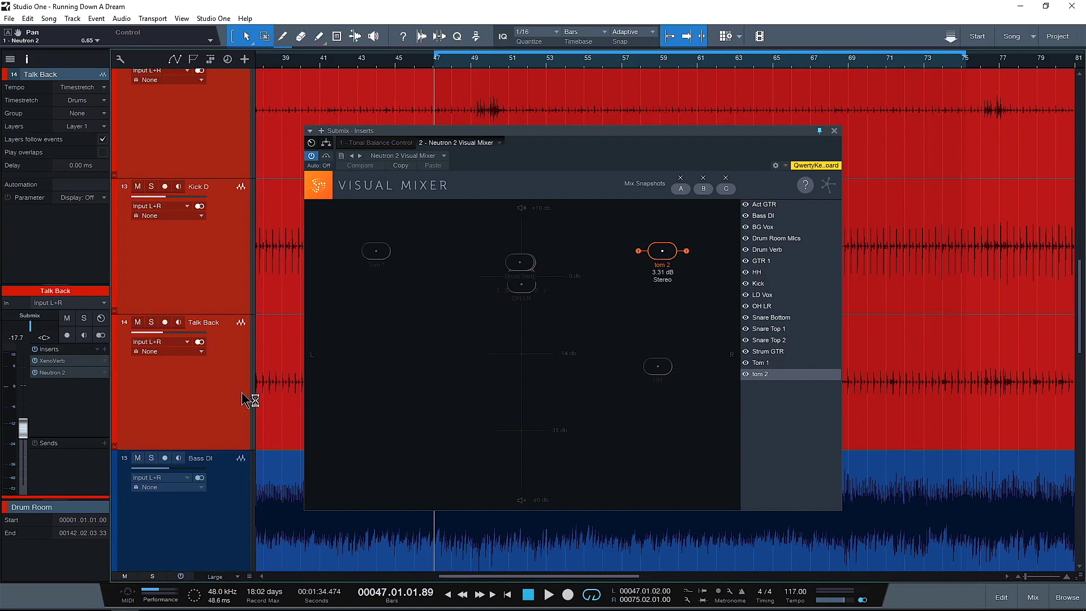
- Solo the Rthm GTRs and, during playback, pan GTR 1 to the left
{"action": "left_click", "coordinate": [219, 508]}
{"action": "scroll", "coordinate": [271, 450], "scroll_direction": "down", "scroll_amount": 5}
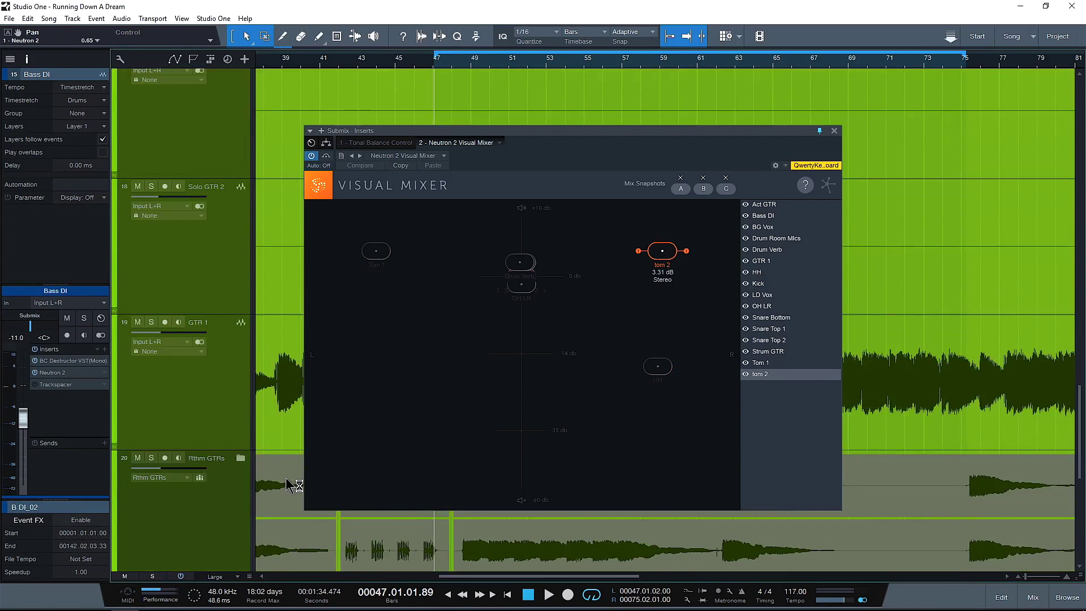
{"action": "scroll", "coordinate": [286, 477], "scroll_direction": "down", "scroll_amount": 3}
{"action": "left_click", "coordinate": [215, 403]}
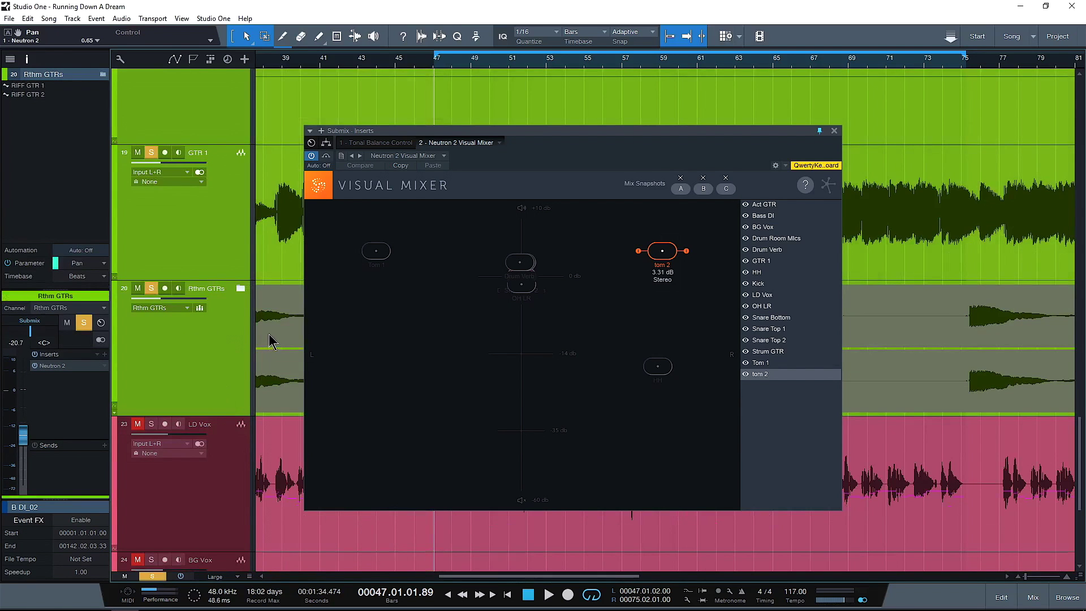
{"action": "left_click", "coordinate": [503, 276]}
{"action": "key", "text": "space"}
{"action": "left_click_drag", "start_coordinate": [521, 275], "coordinate": [431, 276]}
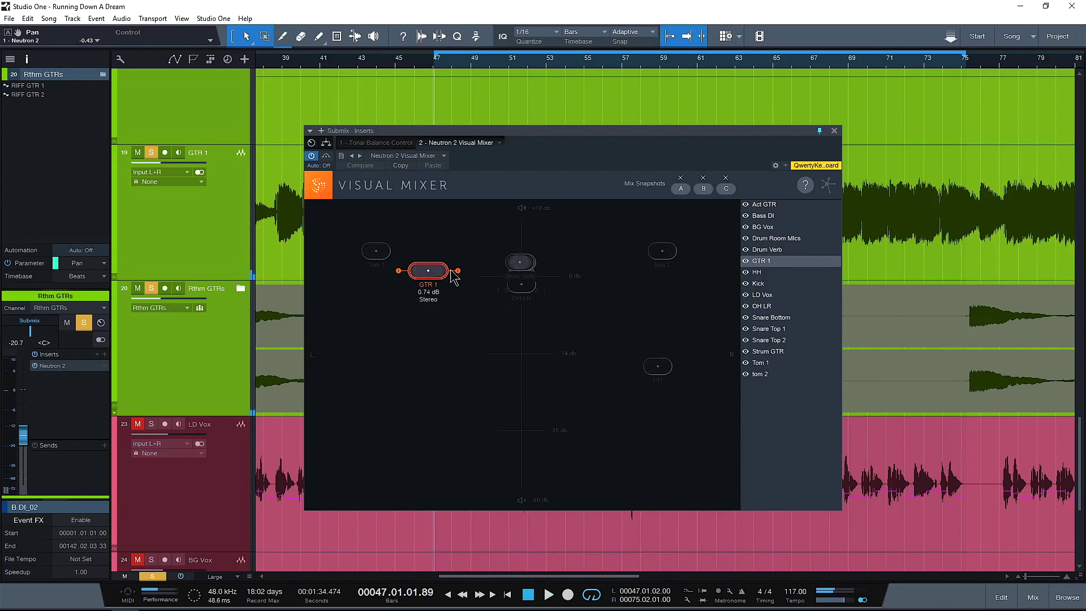
- Place Strum GTR right at 2.79 dB and nudge GTR 1 slightly toward centre
{"action": "left_click", "coordinate": [769, 352]}
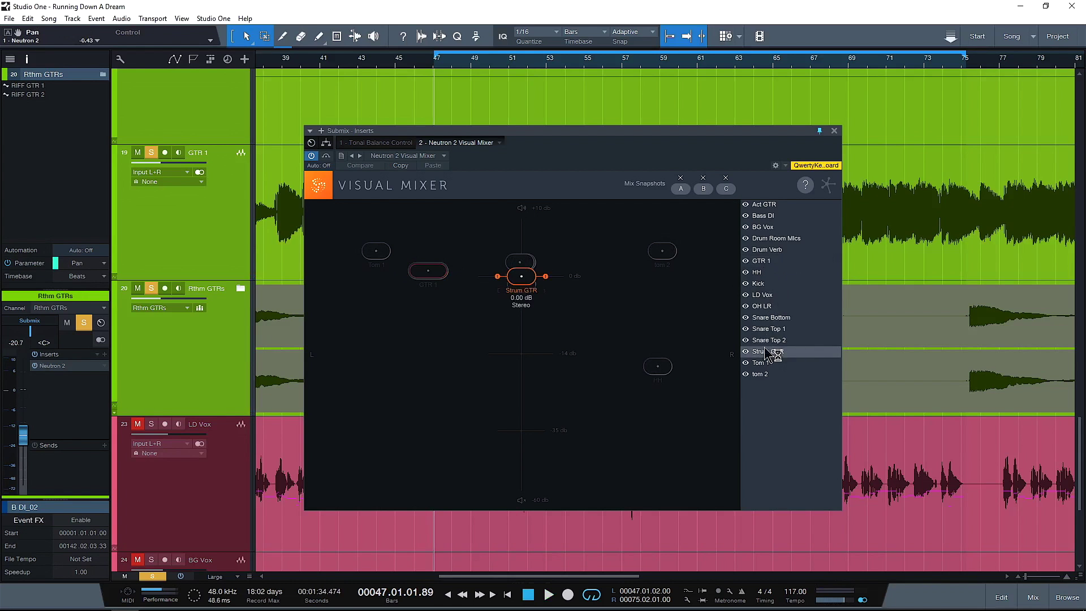
{"action": "key", "text": "space"}
{"action": "left_click_drag", "start_coordinate": [563, 243], "coordinate": [623, 268]}
{"action": "left_click", "coordinate": [443, 270]}
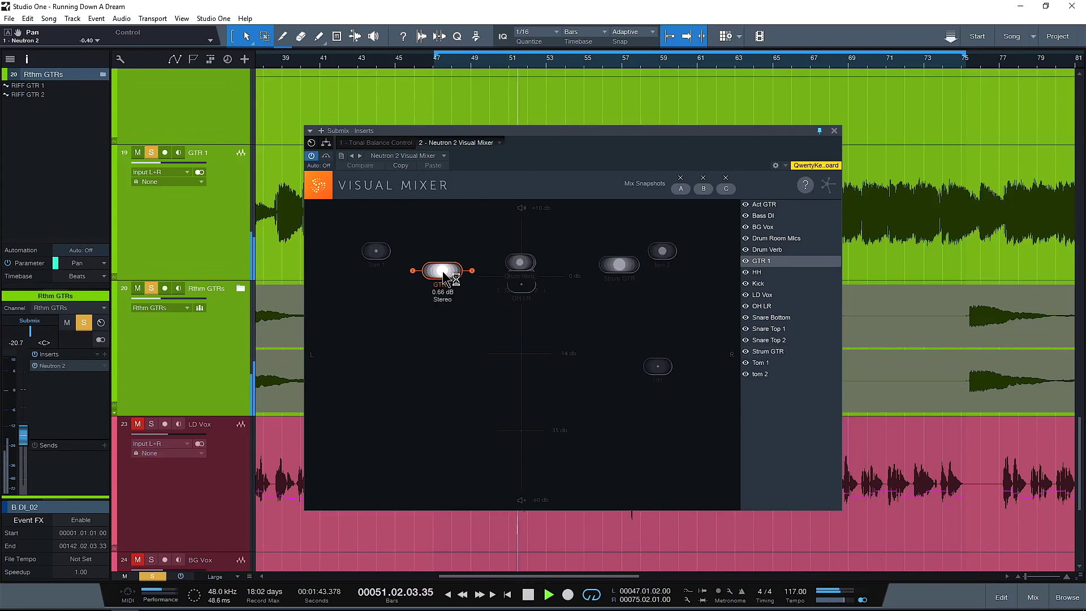
{"action": "left_click_drag", "start_coordinate": [443, 271], "coordinate": [457, 275]}
{"action": "left_click_drag", "start_coordinate": [607, 270], "coordinate": [694, 256]}
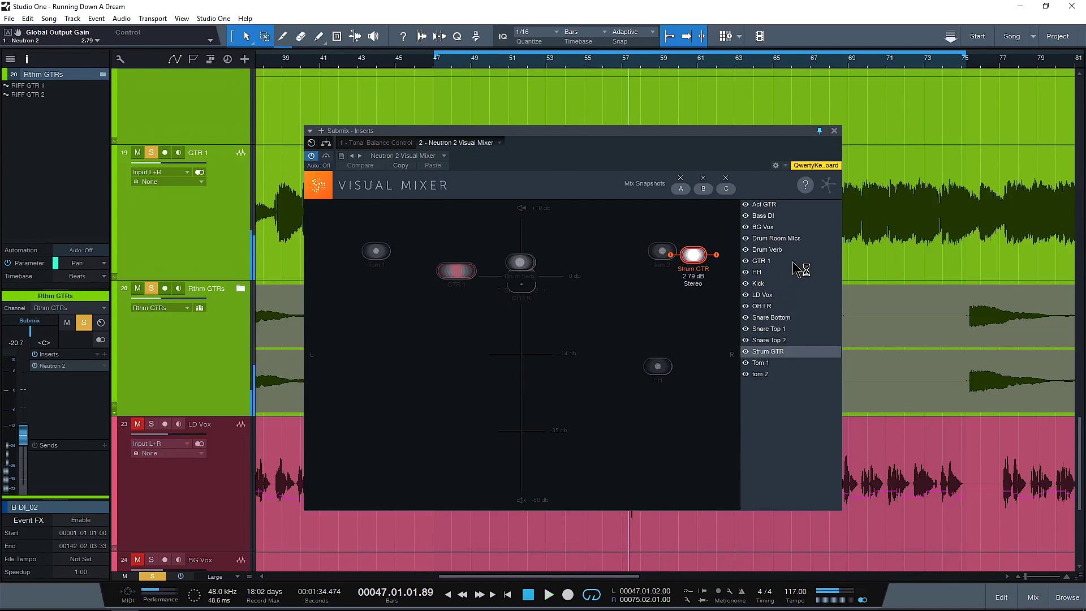
- Raise the Bass DI to 1.18 dB, centred, while auditioning the bass
{"action": "left_click", "coordinate": [767, 216]}
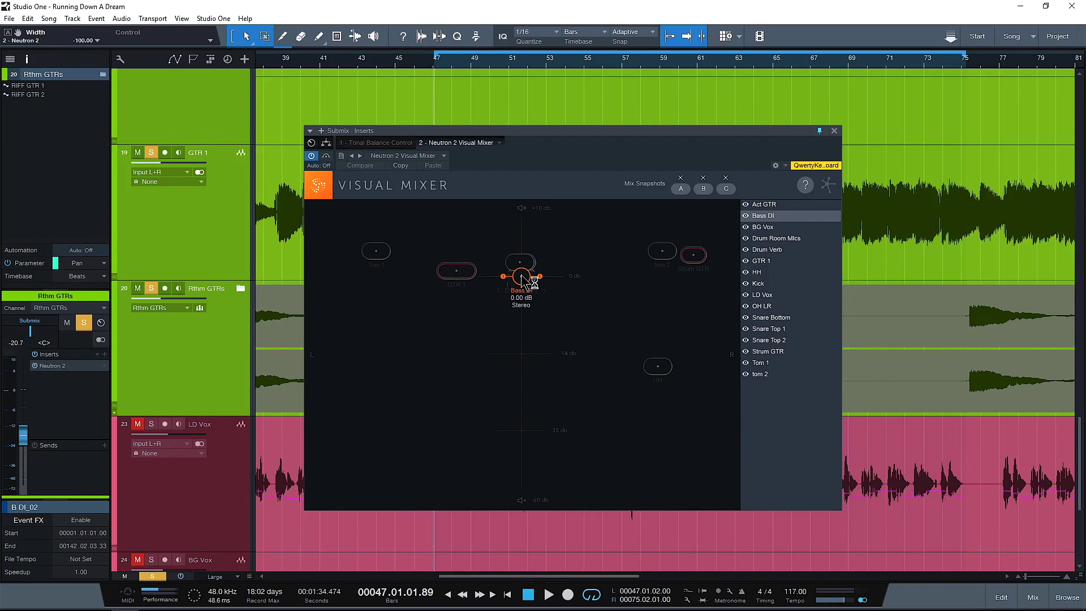
{"action": "mouse_move", "coordinate": [521, 275]}
{"action": "left_mouse_down"}
{"action": "mouse_move", "coordinate": [520, 239]}
{"action": "mouse_move", "coordinate": [521, 355]}
{"action": "mouse_move", "coordinate": [521, 267]}
{"action": "left_mouse_up"}
{"action": "key", "text": "space"}
{"action": "key", "text": "space"}
{"action": "key", "text": "F3"}
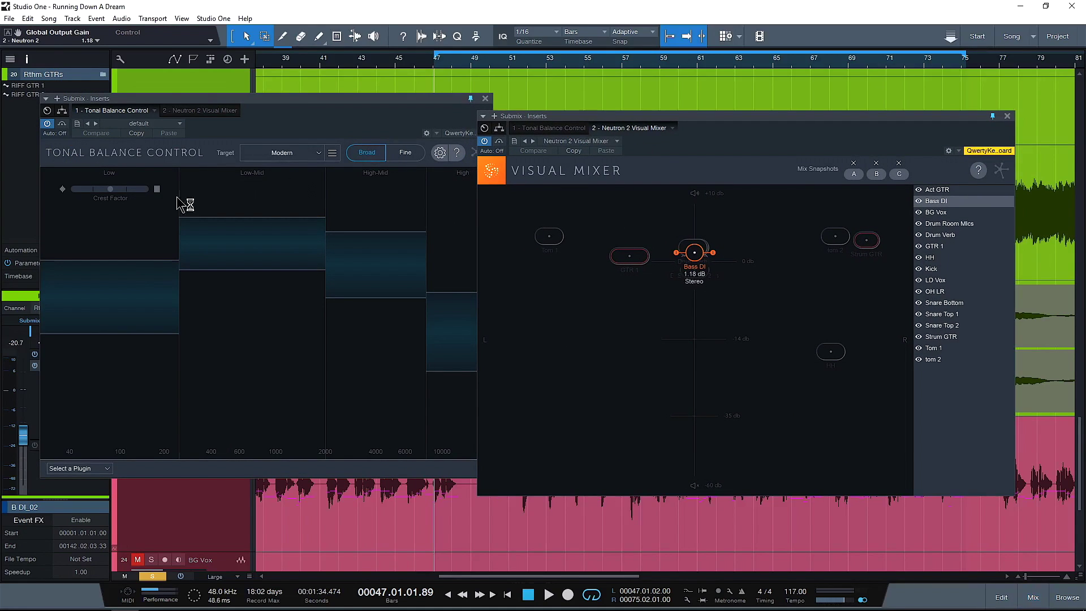
- Set Tonal Balance Control's spectrum averaging to 10 secs and play the mix to analyse it
{"action": "left_click", "coordinate": [440, 153]}
{"action": "left_click", "coordinate": [177, 240]}
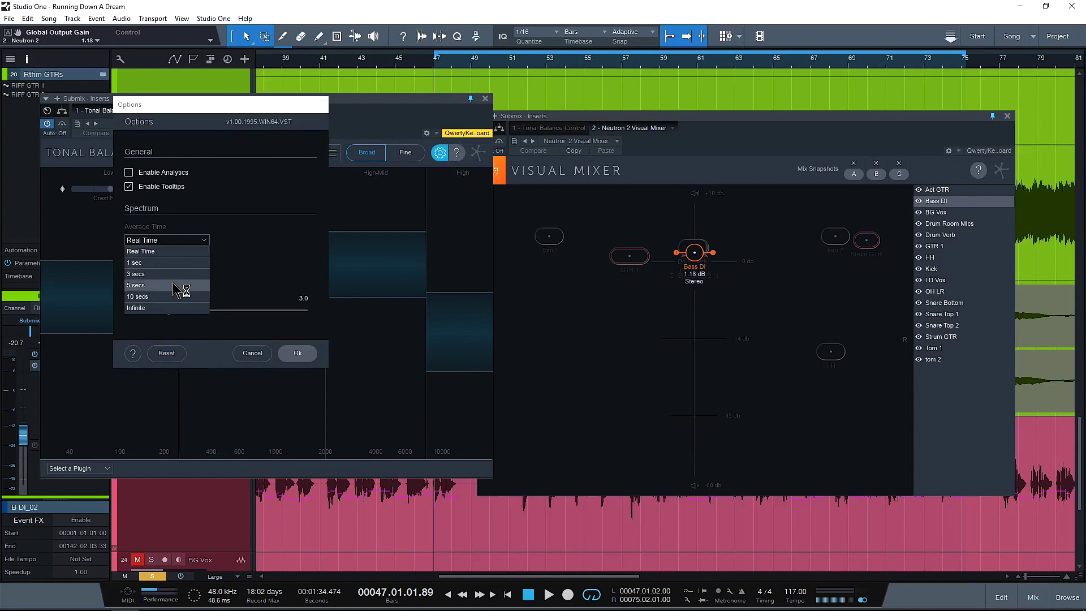
{"action": "left_click", "coordinate": [164, 297]}
{"action": "left_click", "coordinate": [167, 240]}
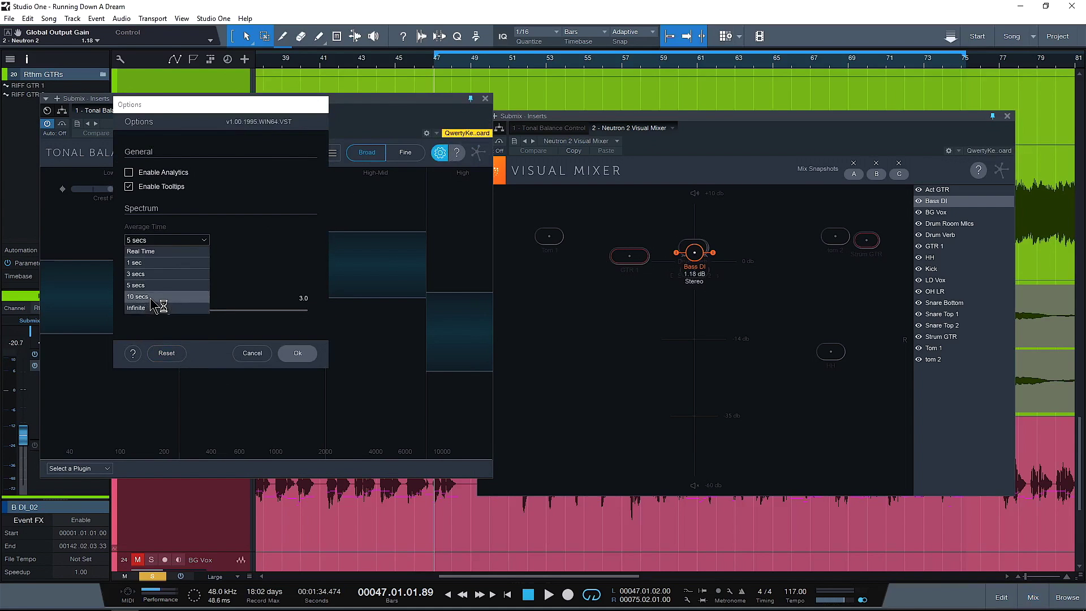
{"action": "left_click", "coordinate": [164, 297]}
{"action": "left_click", "coordinate": [129, 172]}
{"action": "left_click", "coordinate": [322, 106]}
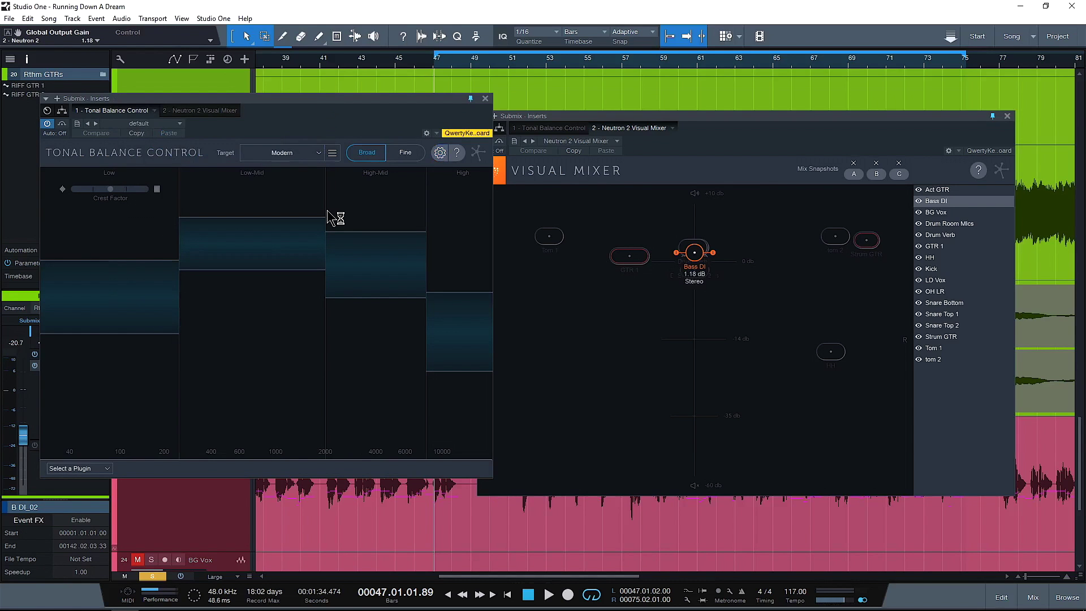
{"action": "key", "text": "space"}
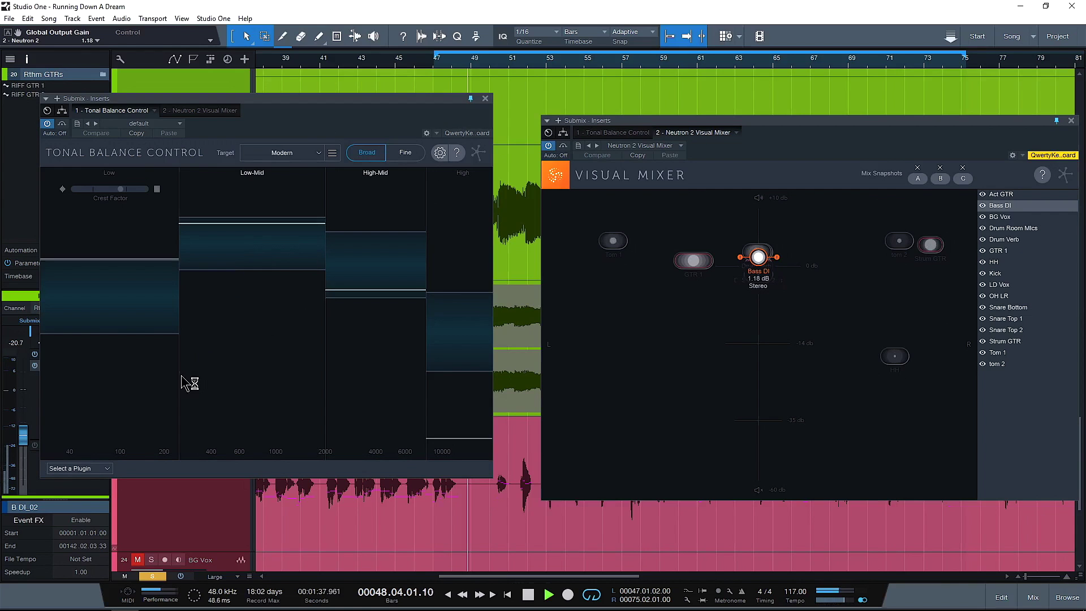
- Switch Tonal Balance Control to the Fine curve view and stop playback
{"action": "left_click", "coordinate": [405, 159]}
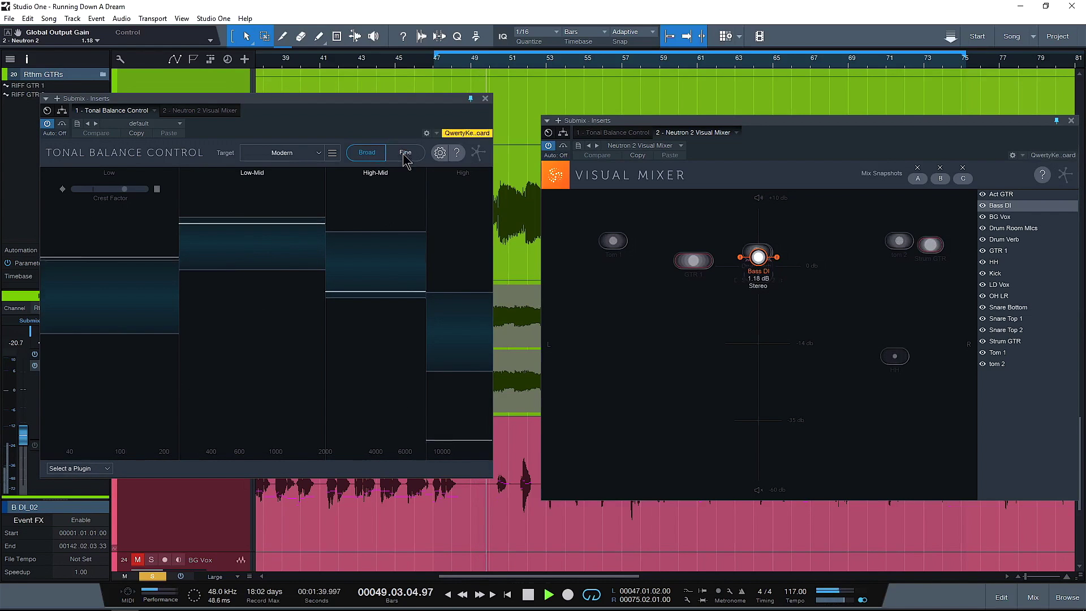
{"action": "left_click", "coordinate": [405, 158]}
{"action": "key", "text": "space"}
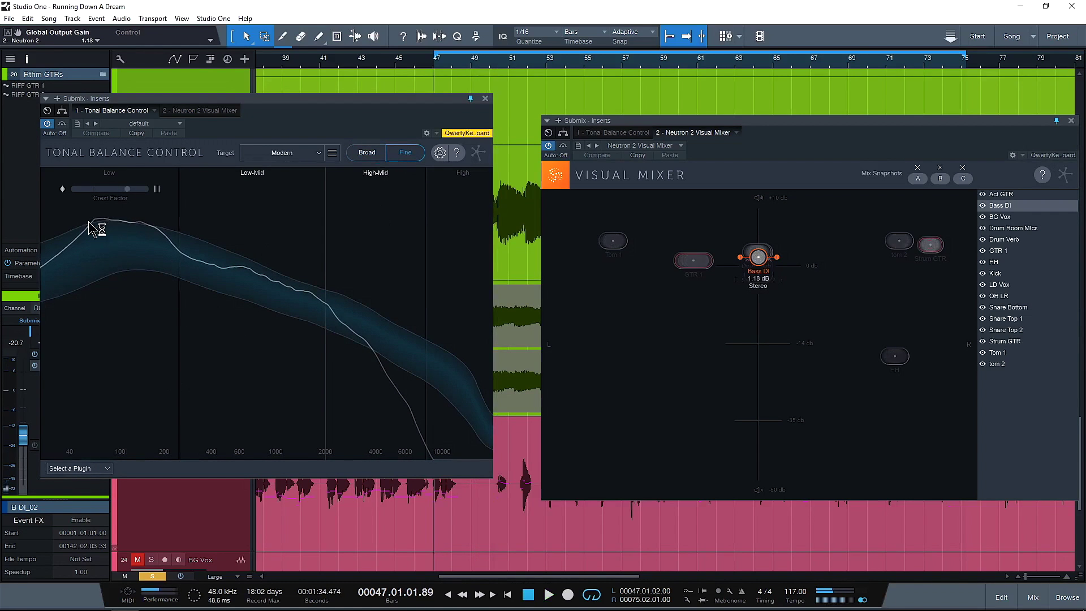
- On Bass DI's EQ, enable band 7 as a -7 dB cut near 59 Hz and audition it
{"action": "left_click", "coordinate": [104, 469]}
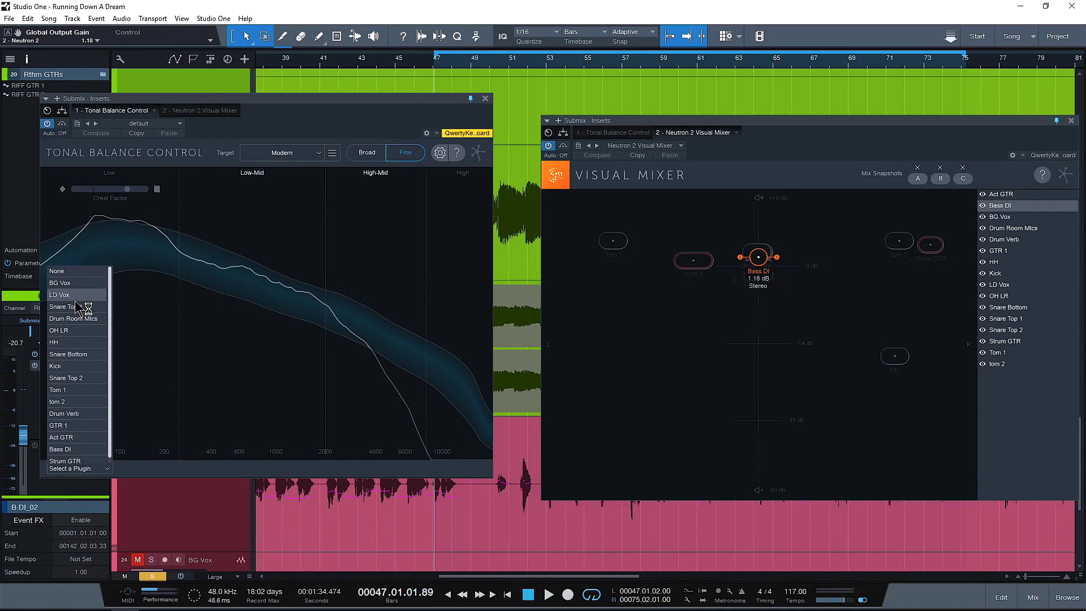
{"action": "left_click", "coordinate": [79, 449]}
{"action": "left_click_drag", "start_coordinate": [97, 416], "coordinate": [95, 418]}
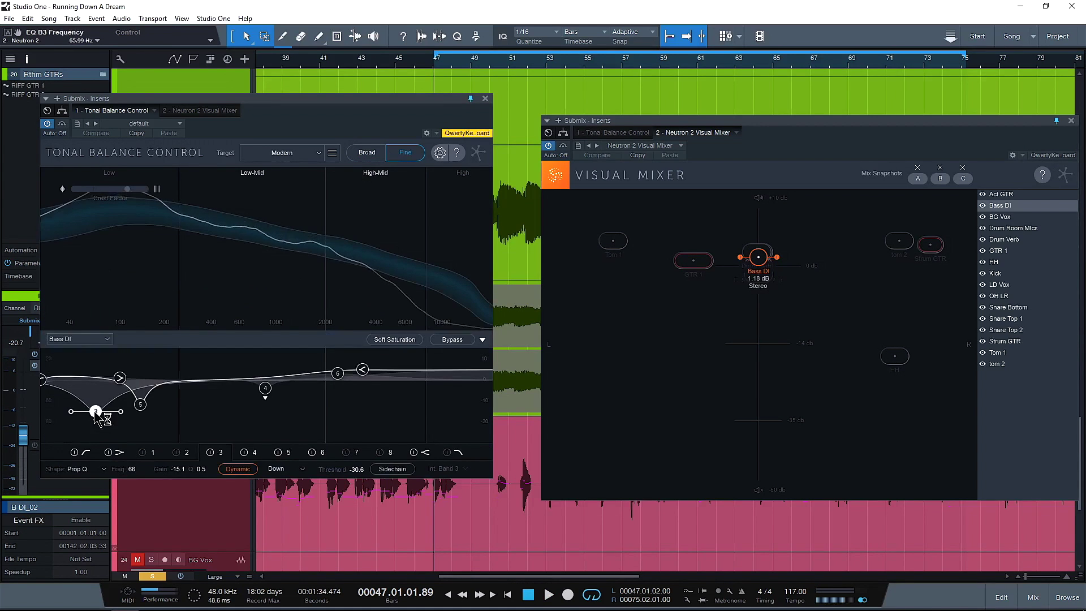
{"action": "left_click", "coordinate": [345, 452]}
{"action": "left_click_drag", "start_coordinate": [391, 379], "coordinate": [93, 396]}
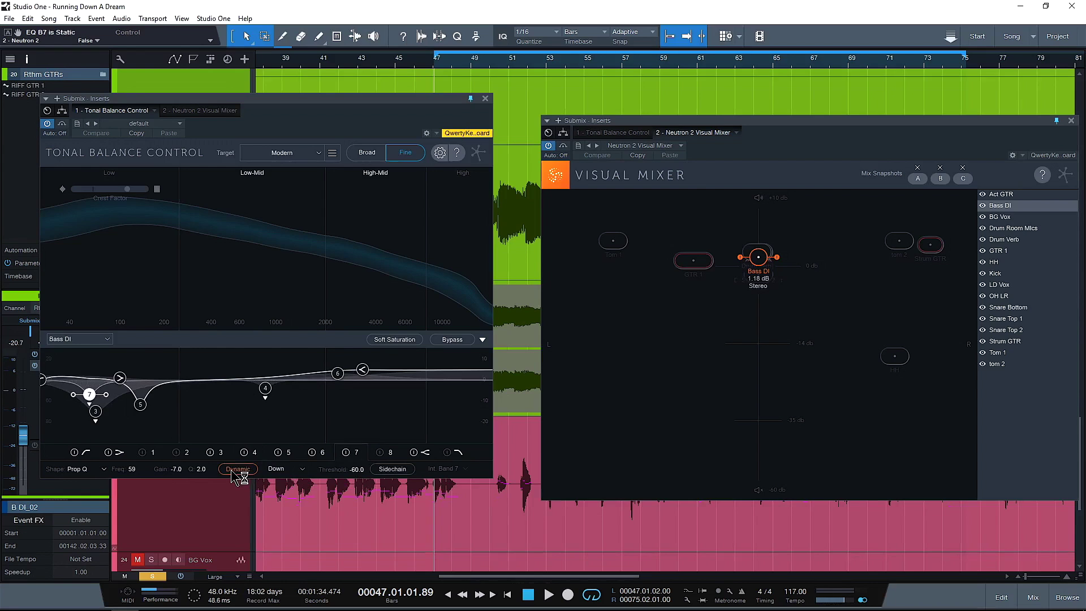
{"action": "key", "text": "space"}
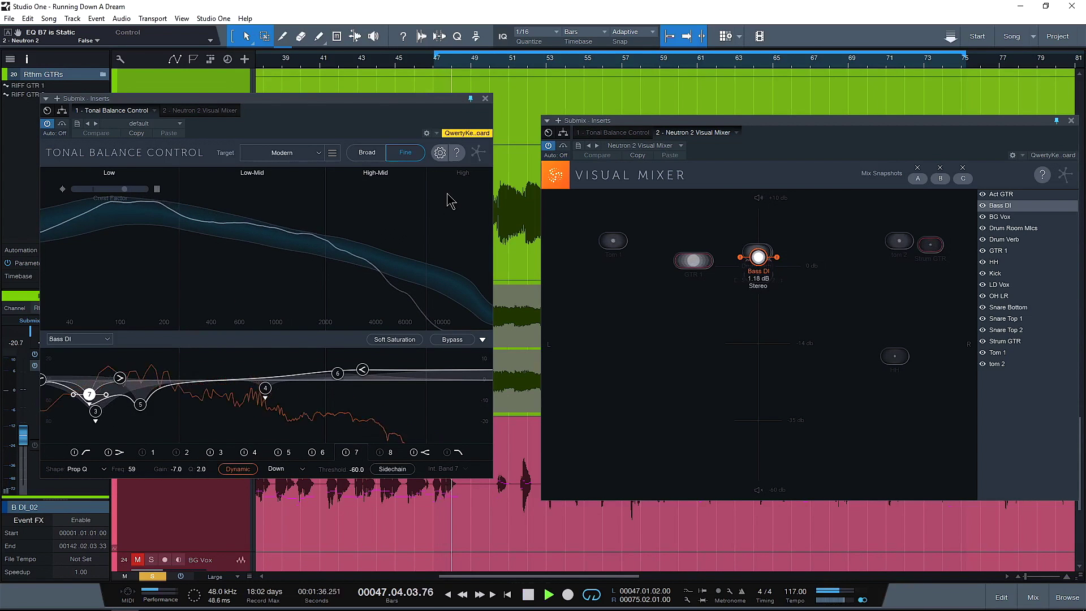
- Unmute BG Vox, restart playback, and close the Tonal Balance Control window
{"action": "key", "text": "space"}
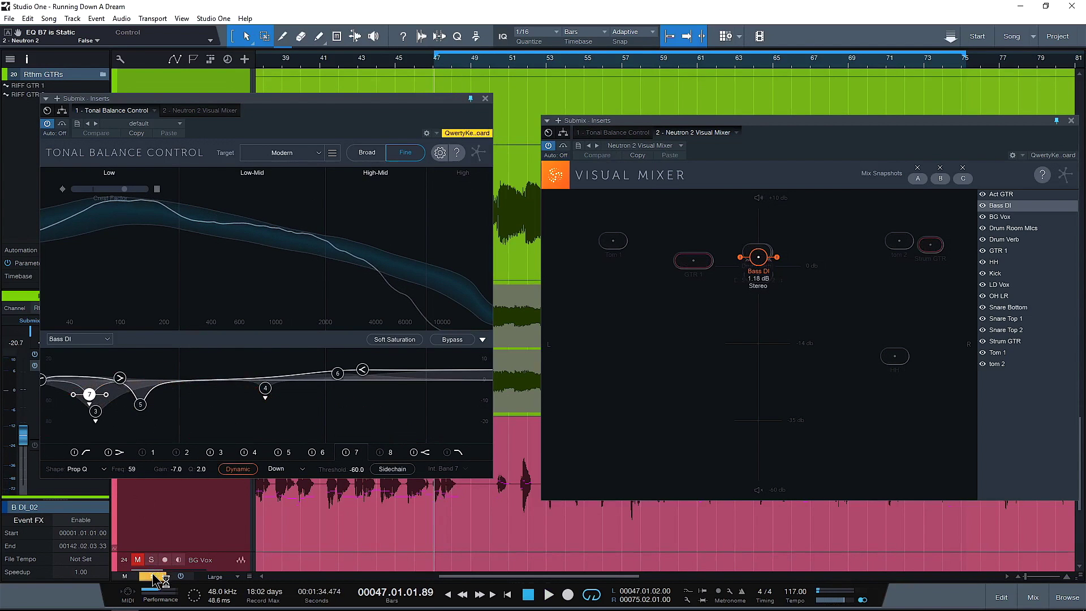
{"action": "left_click", "coordinate": [153, 577]}
{"action": "key", "text": "space"}
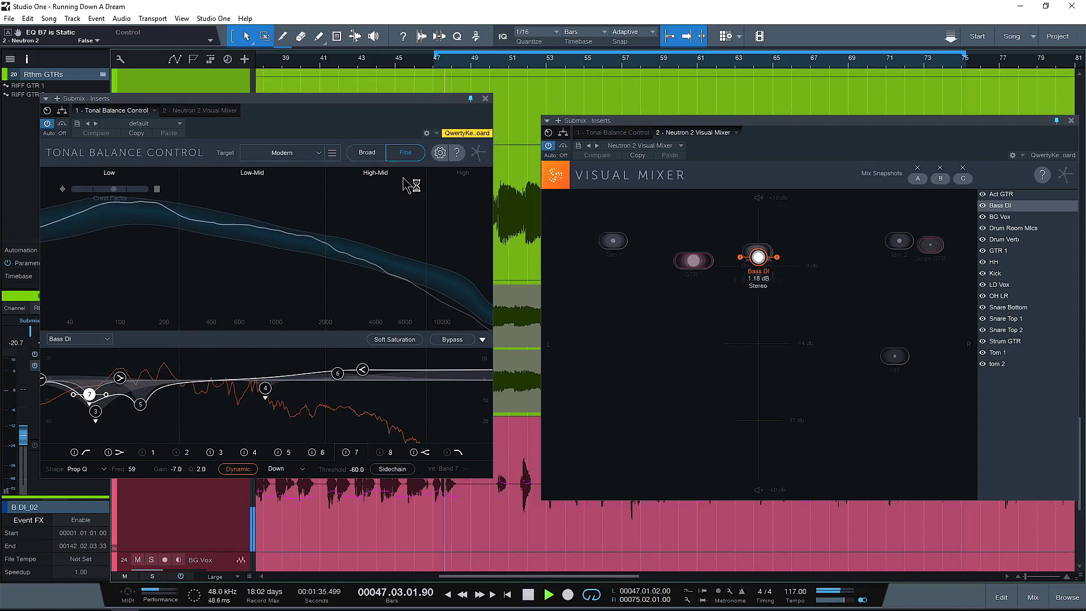
{"action": "left_click", "coordinate": [485, 99]}
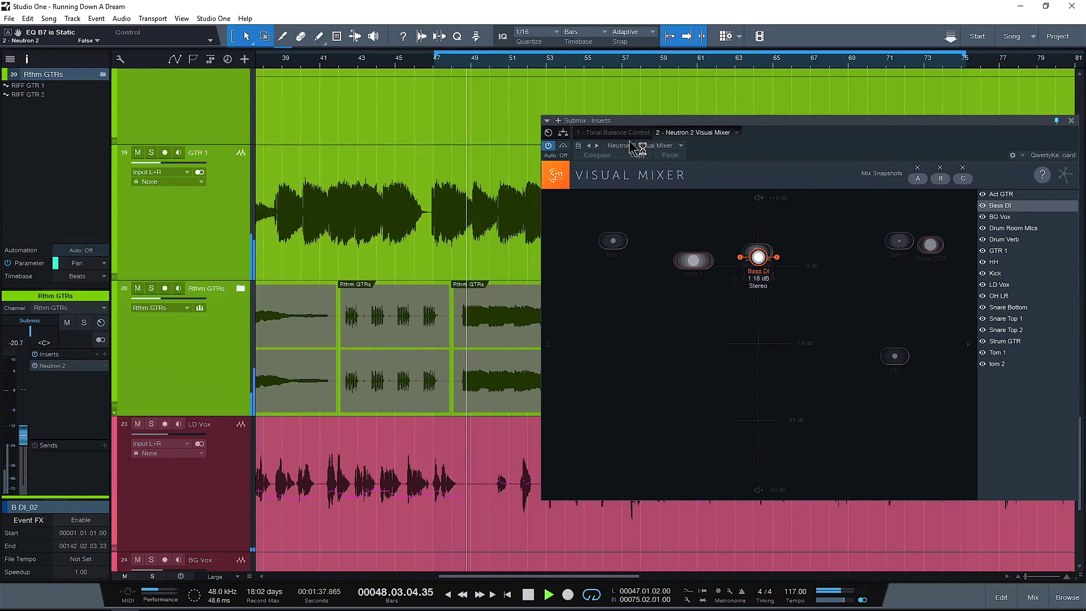
- Clear and store the current balance as Mix Snapshot C, then compare C against A during playback
{"action": "left_click", "coordinate": [963, 167]}
{"action": "left_click", "coordinate": [962, 179]}
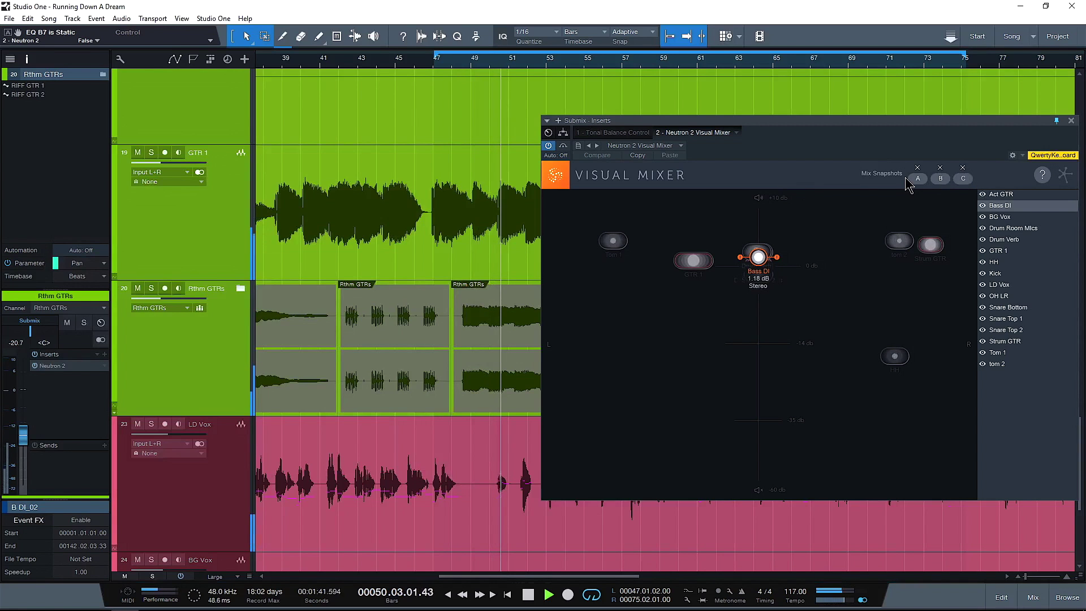
{"action": "key", "text": "space"}
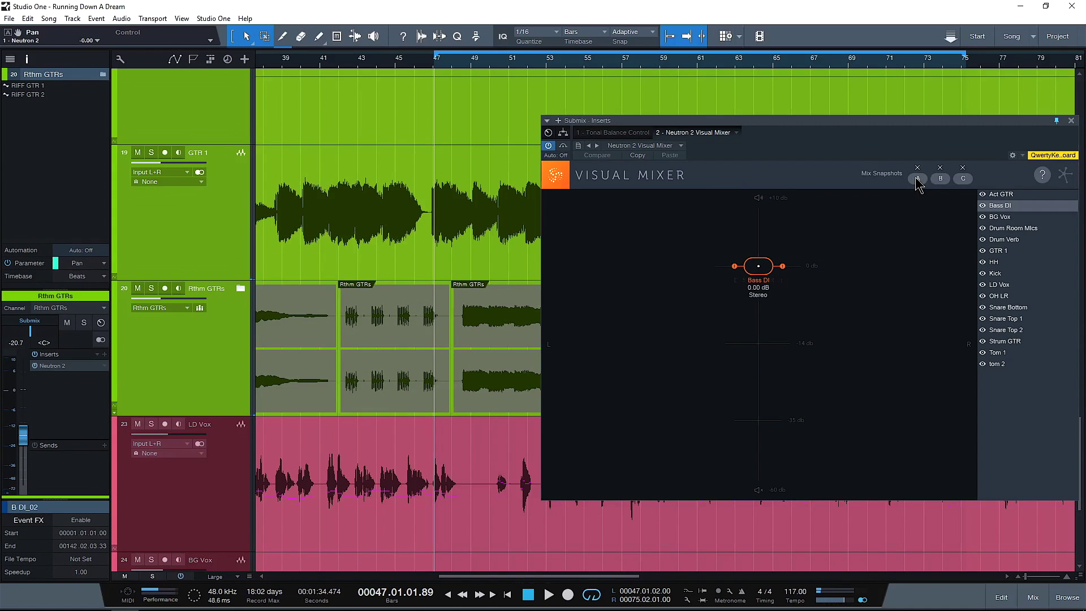
{"action": "key", "text": "space"}
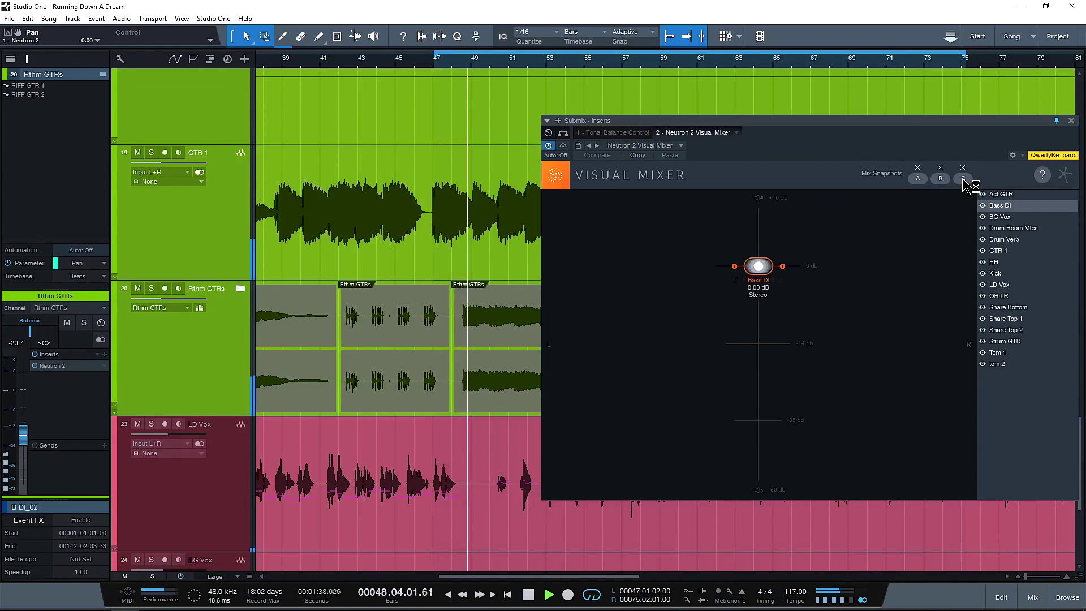
{"action": "left_click", "coordinate": [963, 179]}
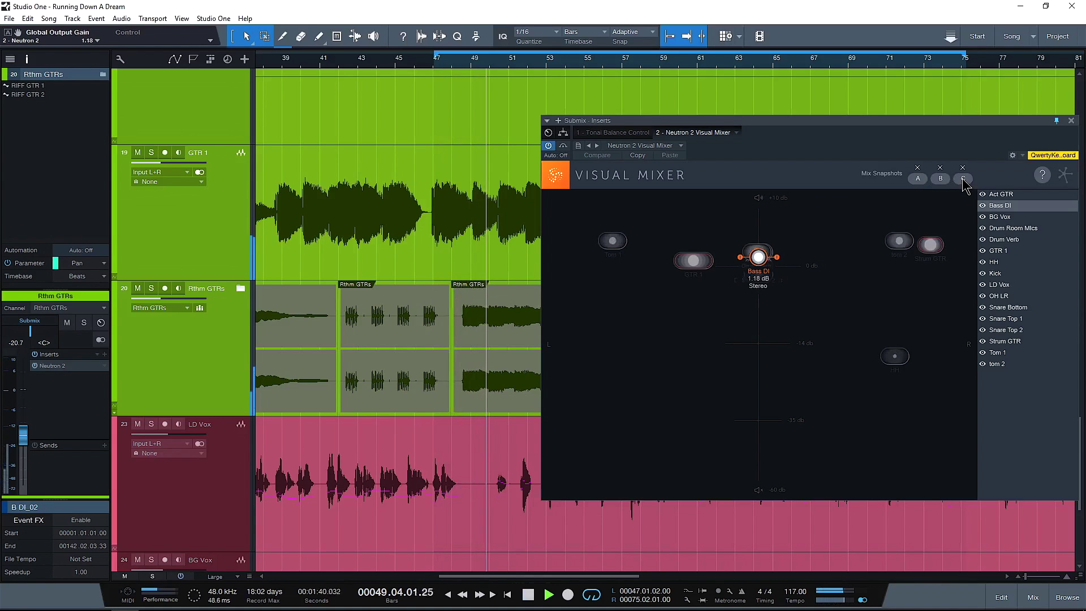
{"action": "left_click", "coordinate": [918, 179]}
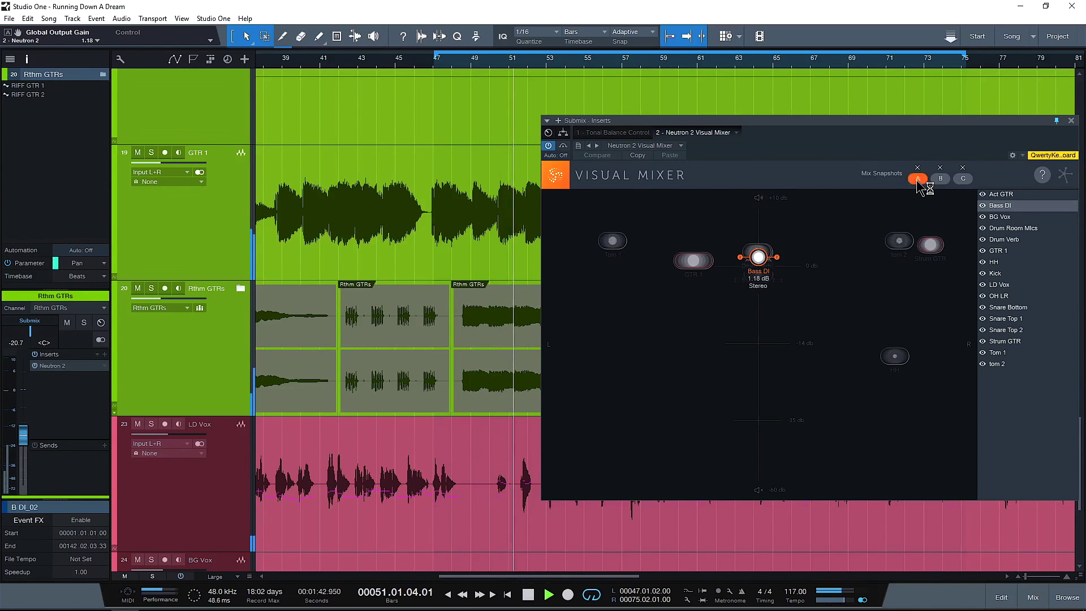
{"action": "left_click", "coordinate": [964, 179]}
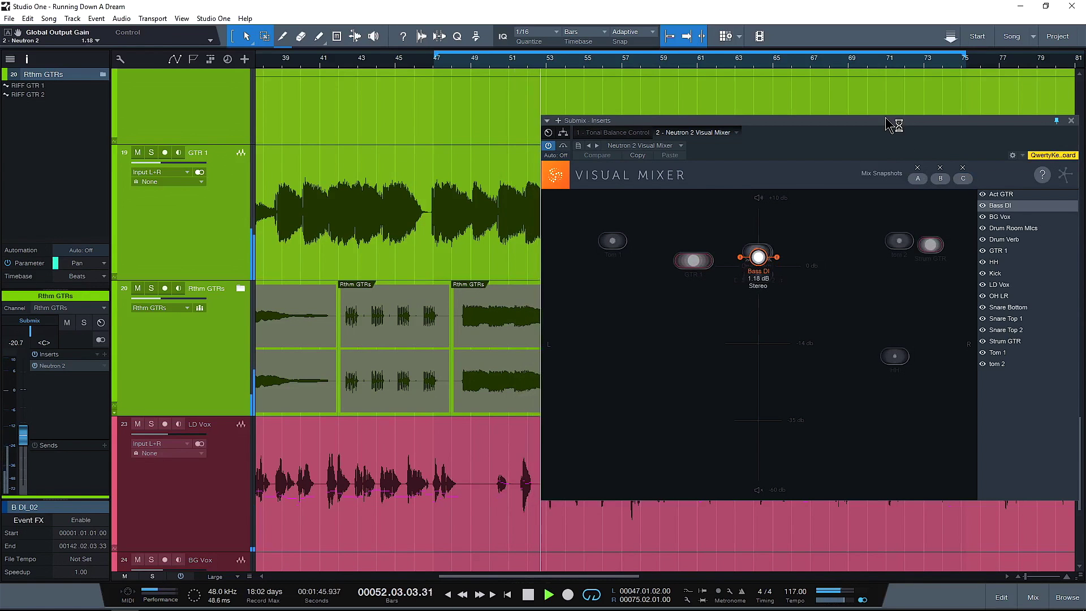
{"action": "key", "text": "space"}
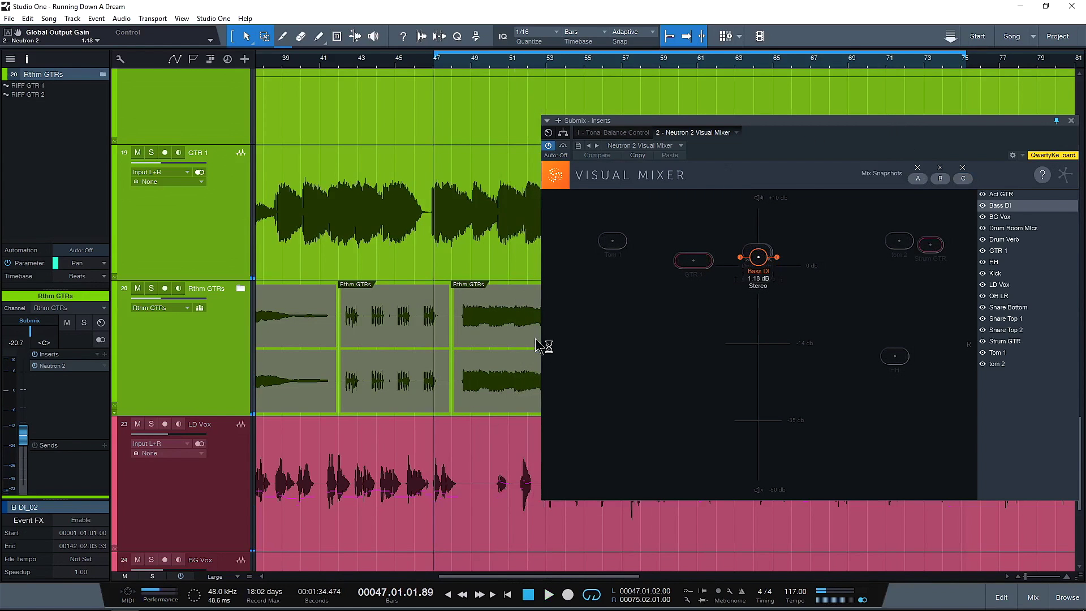
- Audition LD Vox at several levels in the Visual Mixer, settling it centred near 3.75 dB
{"action": "left_click", "coordinate": [999, 285]}
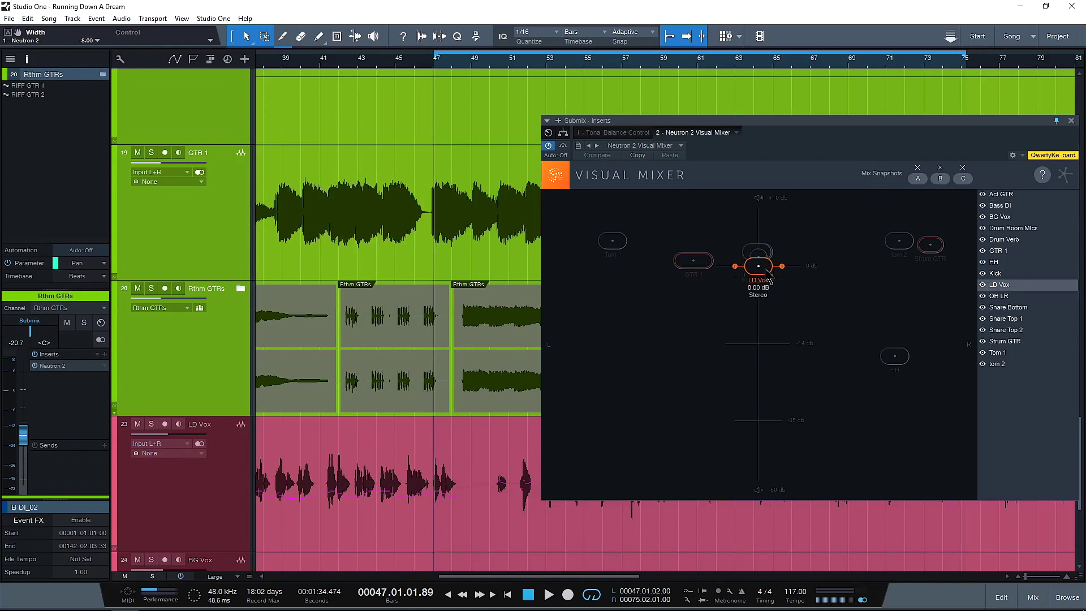
{"action": "left_click_drag", "start_coordinate": [766, 268], "coordinate": [787, 223]}
{"action": "key", "text": "space"}
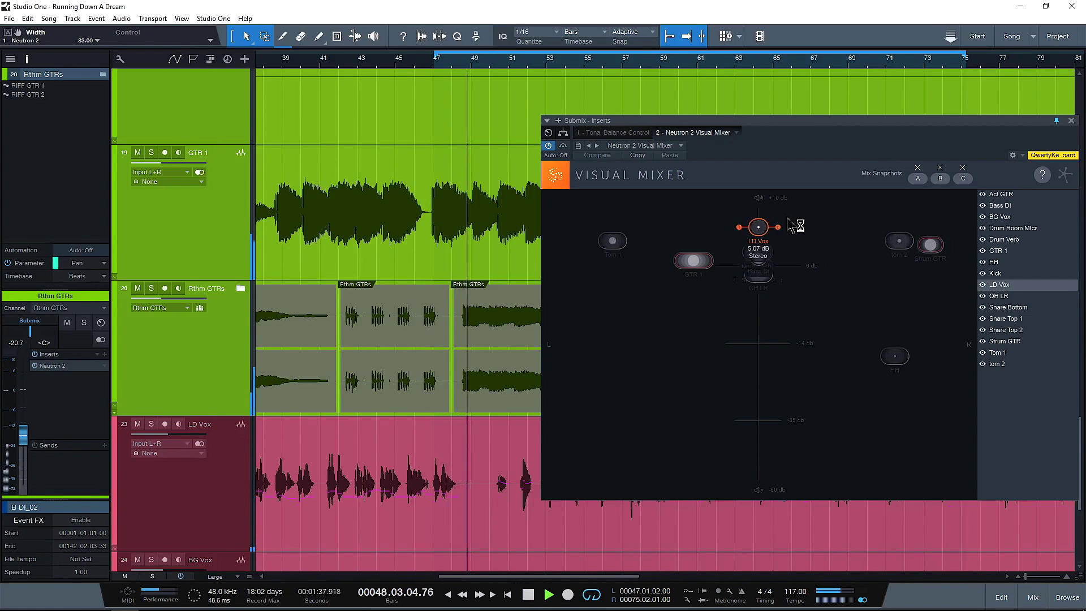
{"action": "left_click_drag", "start_coordinate": [763, 233], "coordinate": [787, 267]}
{"action": "key", "text": "space"}
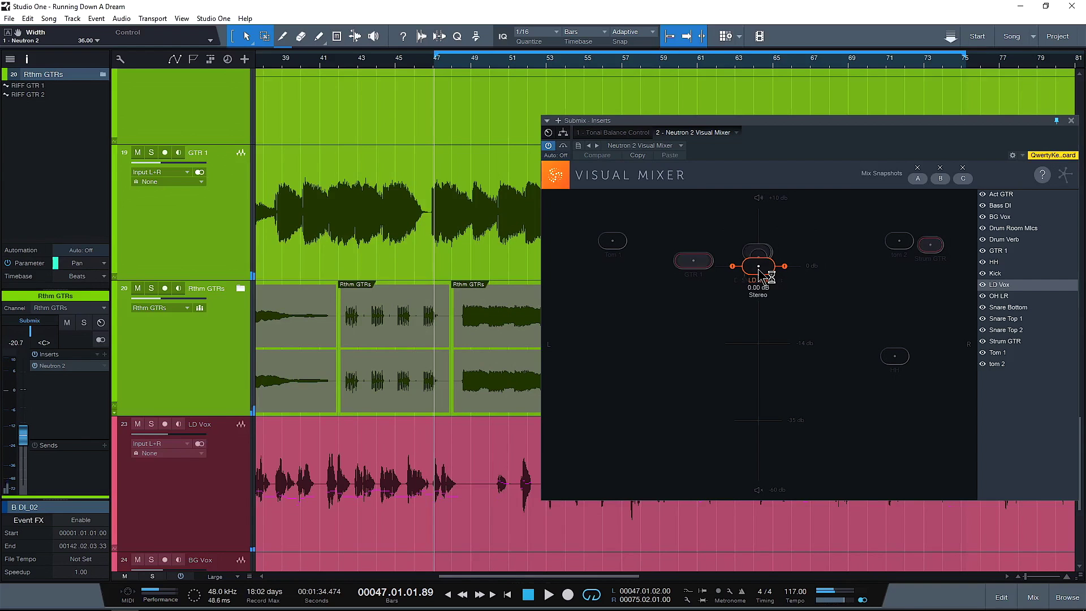
{"action": "left_click_drag", "start_coordinate": [758, 269], "coordinate": [758, 240]}
{"action": "key", "text": "space"}
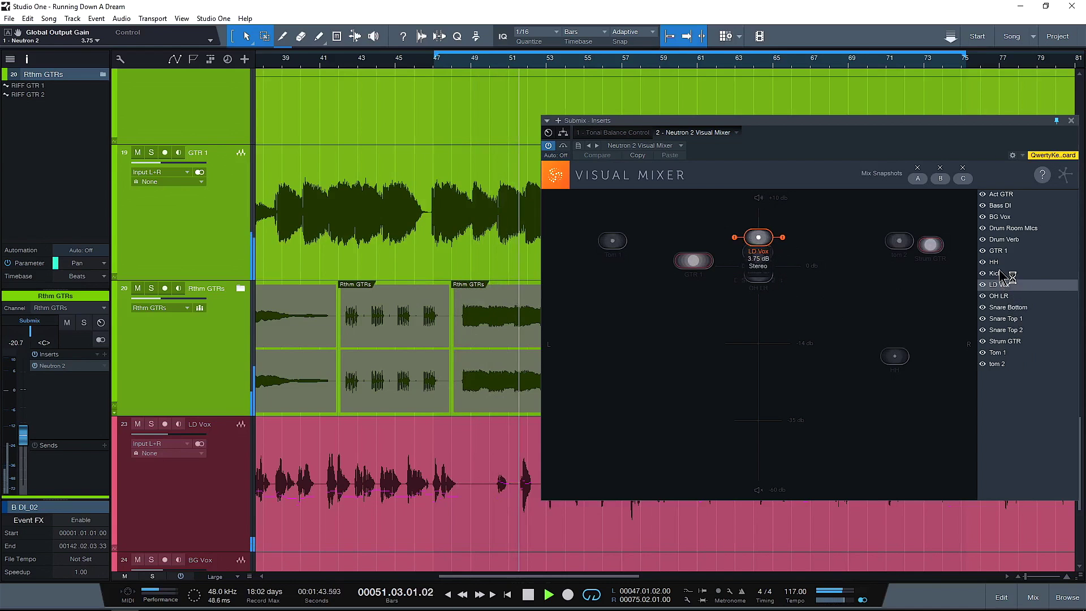
{"action": "left_click", "coordinate": [1001, 297]}
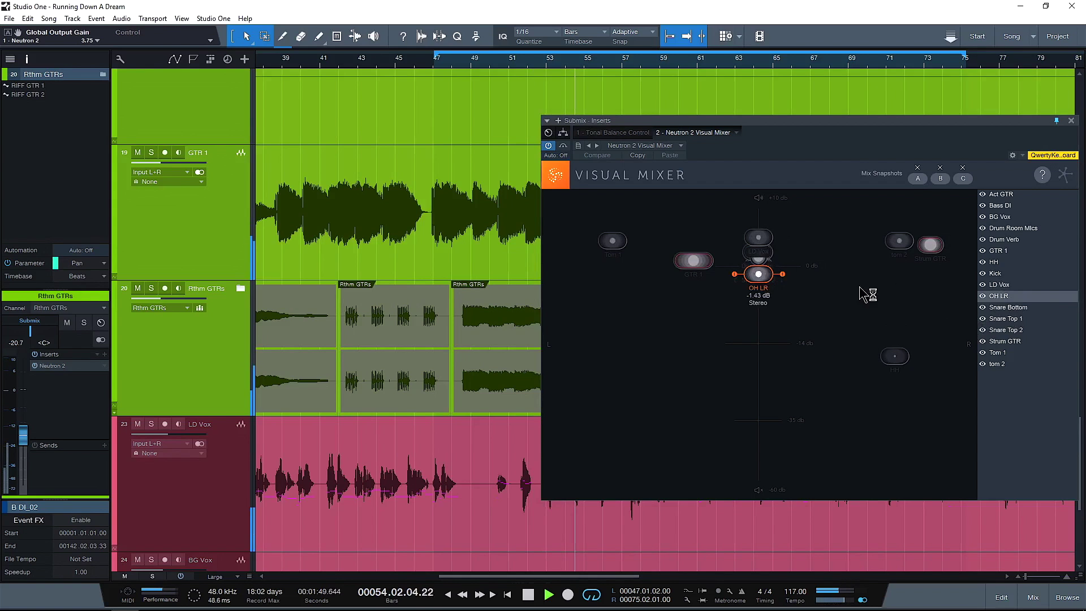
{"action": "key", "text": "space"}
- Raise BG Vox to 3.90 dB and move the plugin window lower to reveal the vocal tracks
{"action": "left_click", "coordinate": [998, 218]}
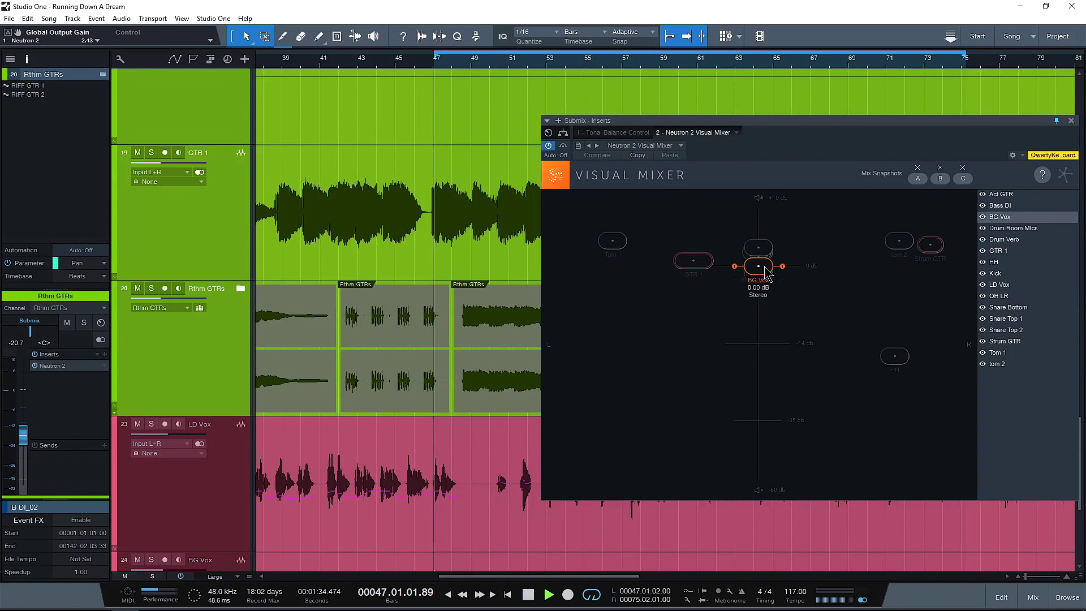
{"action": "left_click_drag", "start_coordinate": [767, 272], "coordinate": [772, 243]}
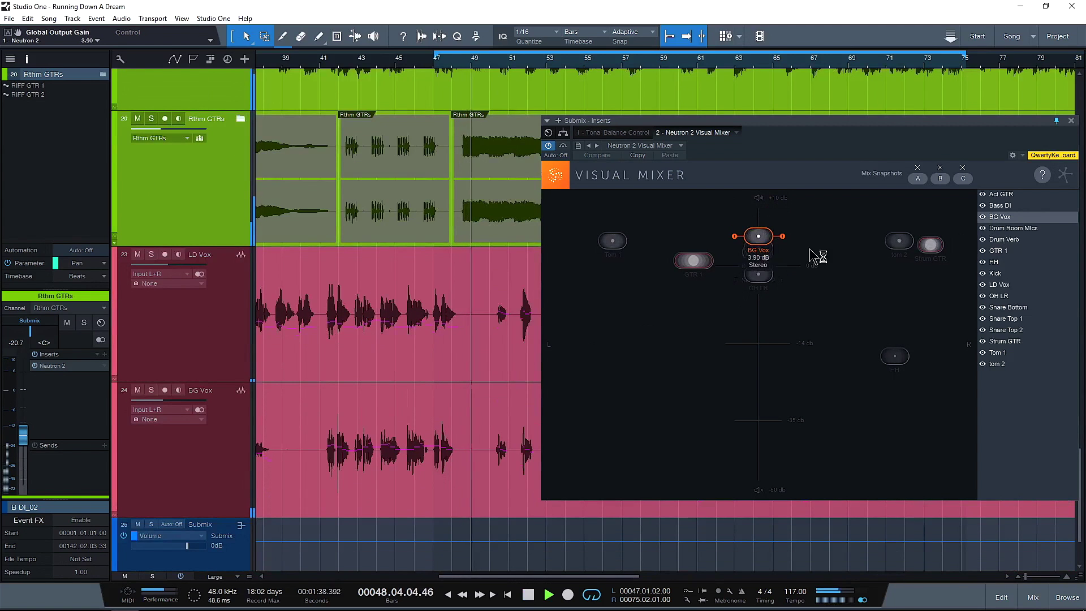
{"action": "left_click_drag", "start_coordinate": [808, 120], "coordinate": [555, 371]}
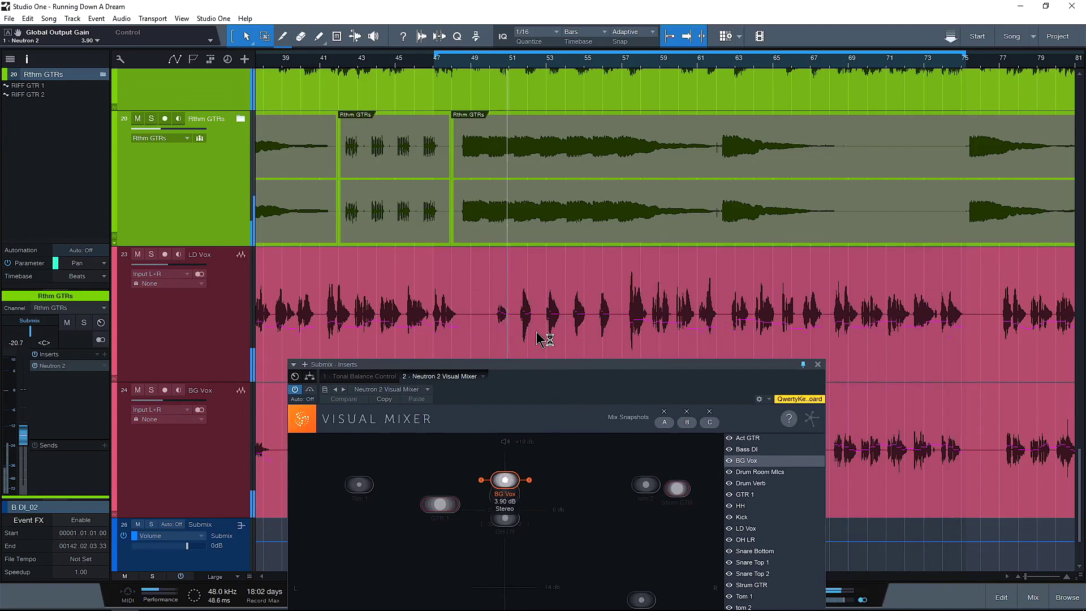
- Split LD Vox at bars 51 and 56 and turn that section down 7.8 dB
{"action": "left_click", "coordinate": [514, 286], "text": "alt"}
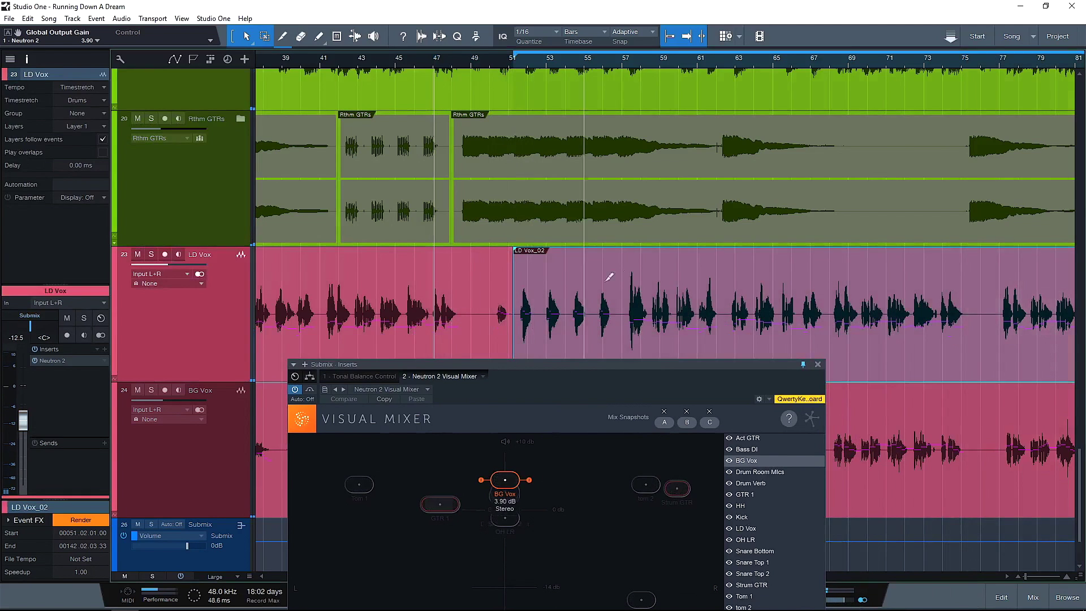
{"action": "key", "text": "alt+x"}
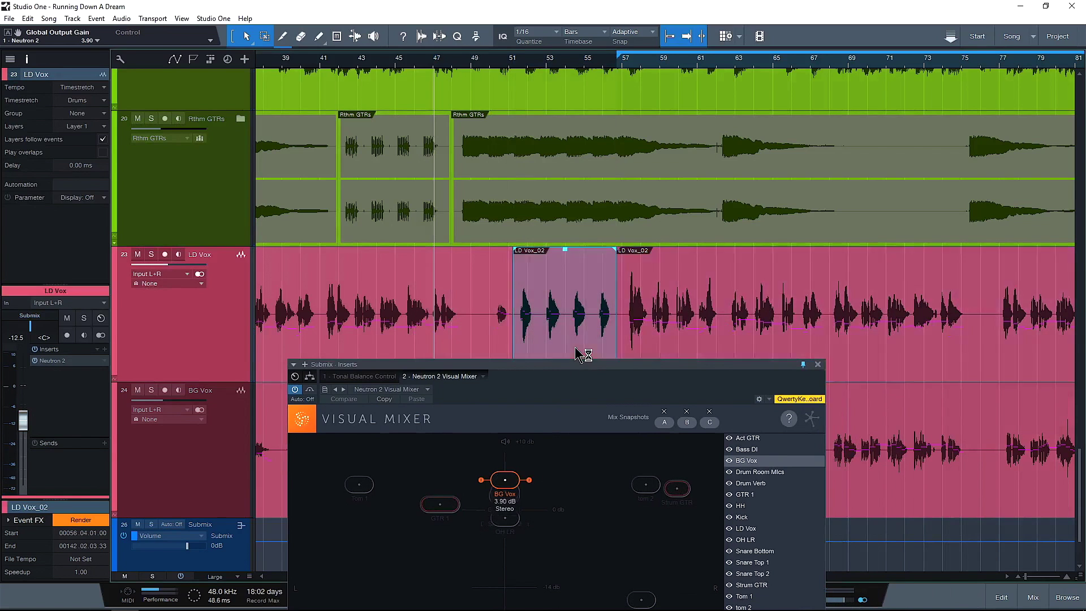
{"action": "key", "text": "space"}
{"action": "left_click_drag", "start_coordinate": [568, 254], "coordinate": [568, 298]}
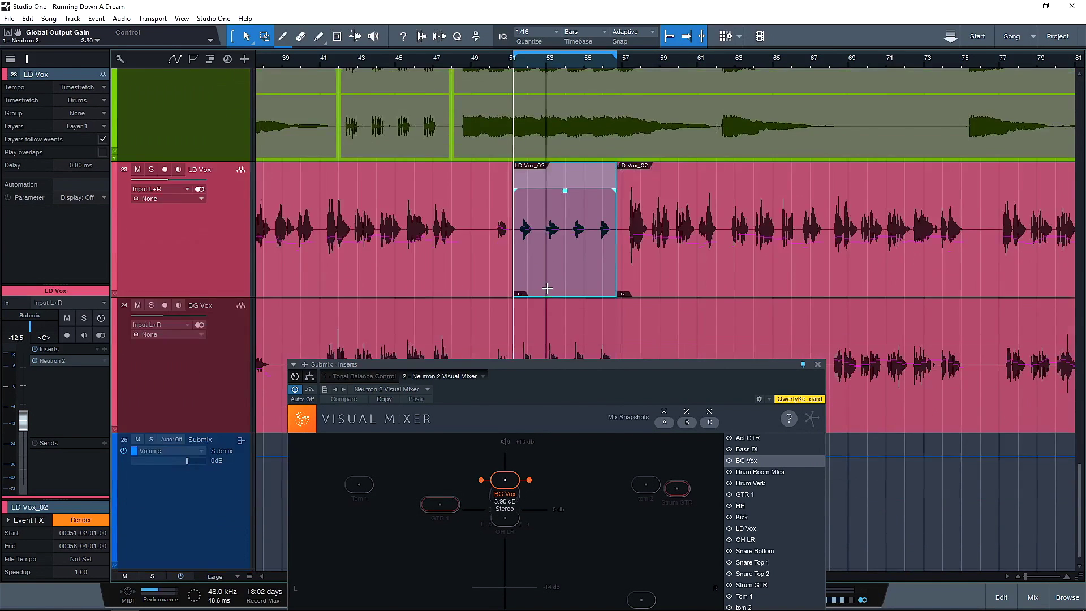
- Split the BG Vox event at bar 51 and play back the edited section
{"action": "scroll", "coordinate": [531, 289], "scroll_direction": "down", "scroll_amount": 4}
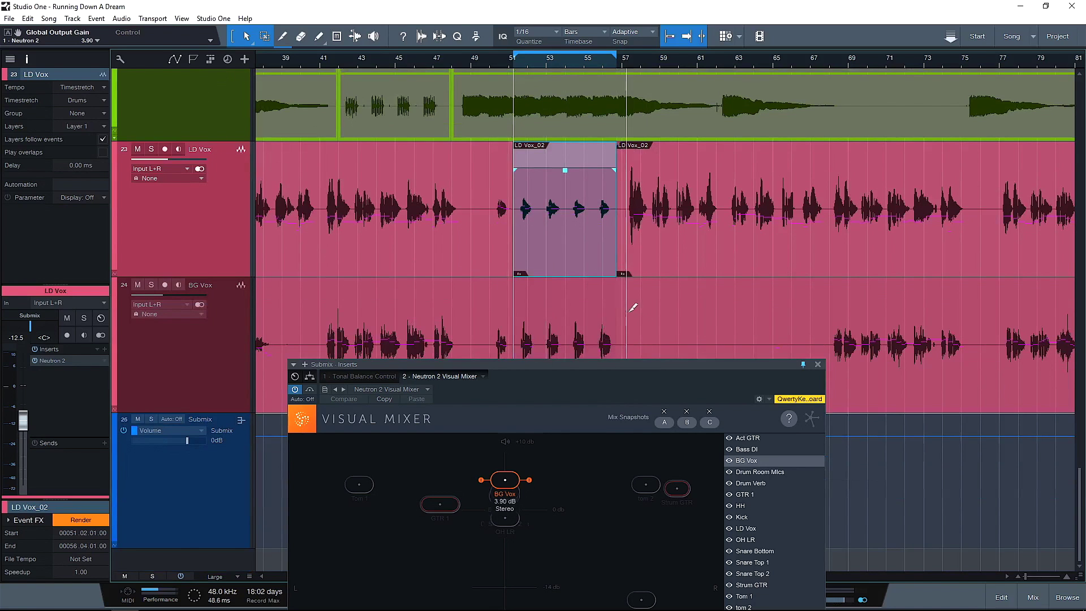
{"action": "left_click", "coordinate": [525, 313]}
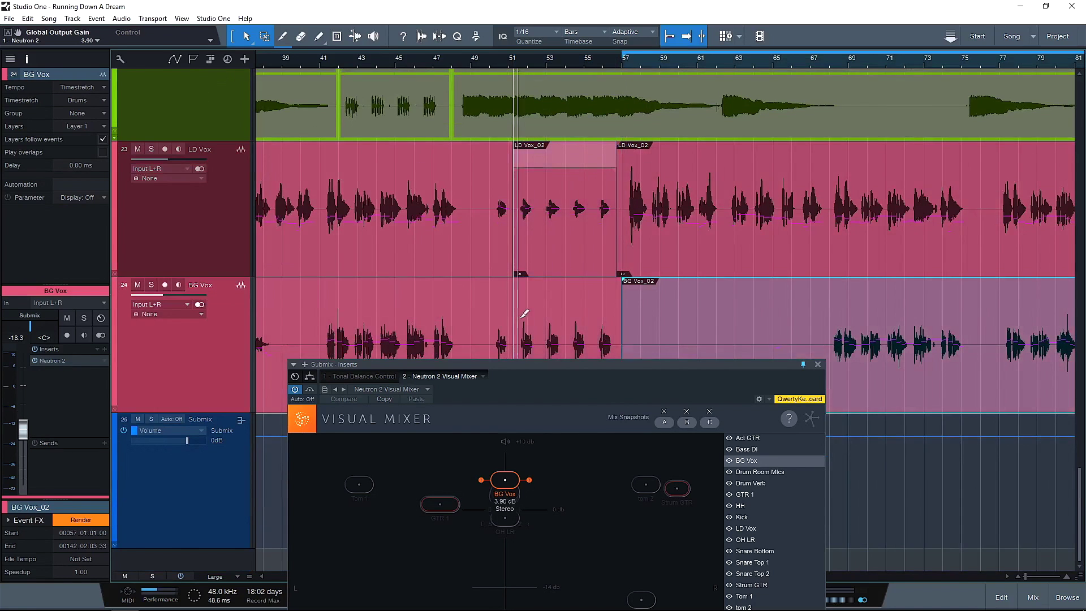
{"action": "left_click", "coordinate": [518, 314], "text": "alt"}
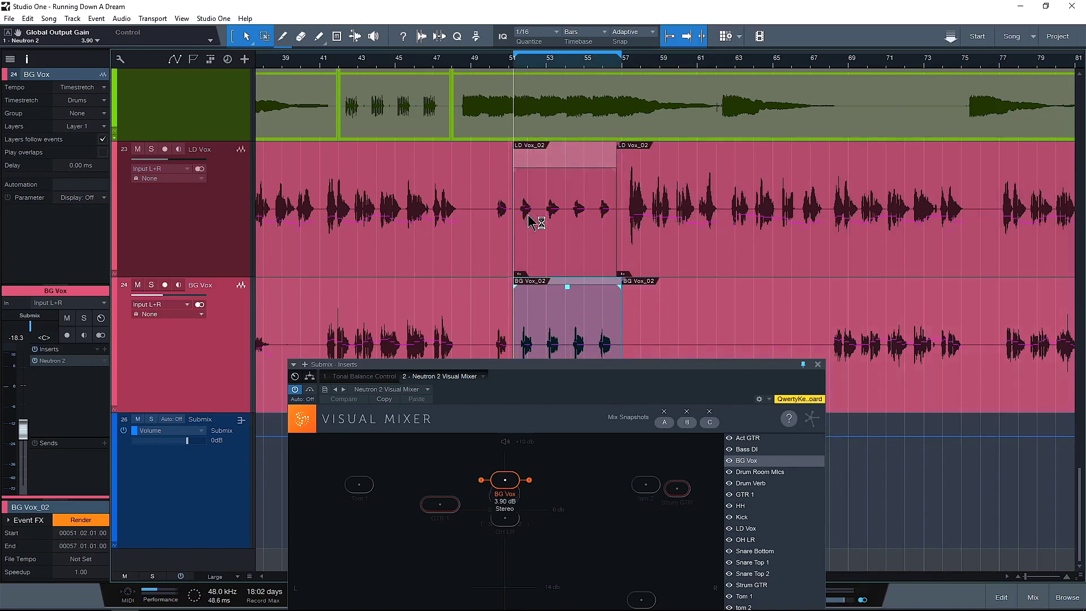
{"action": "left_click_drag", "start_coordinate": [559, 365], "coordinate": [649, 202]}
{"action": "key", "text": "space"}
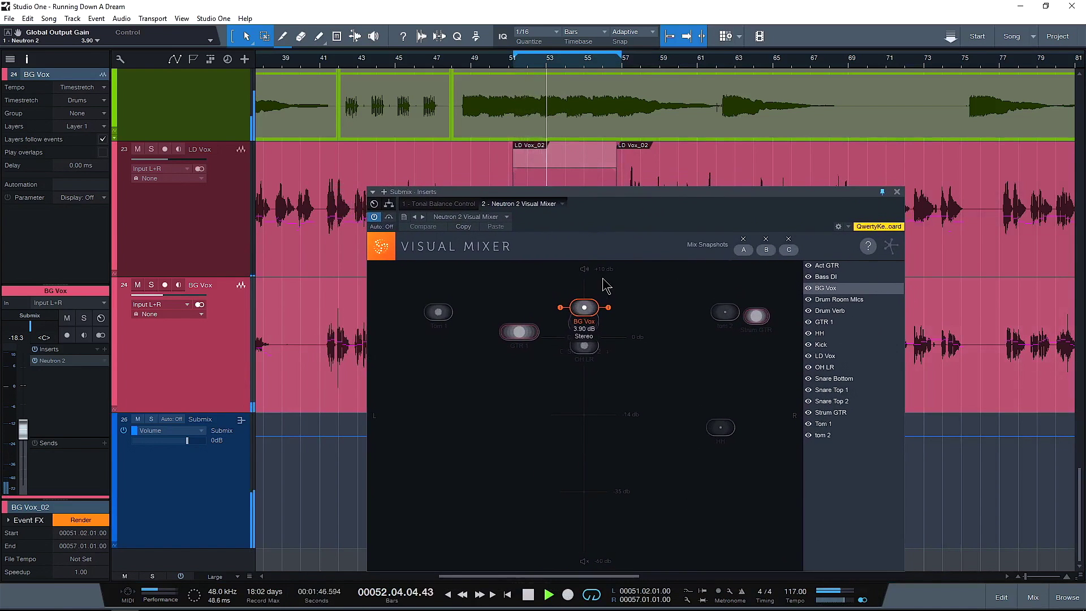
- Pan BG Vox left in the Visual Mixer at 3.68 dB and audition the placement
{"action": "key", "text": "space"}
{"action": "left_click_drag", "start_coordinate": [582, 308], "coordinate": [510, 302]}
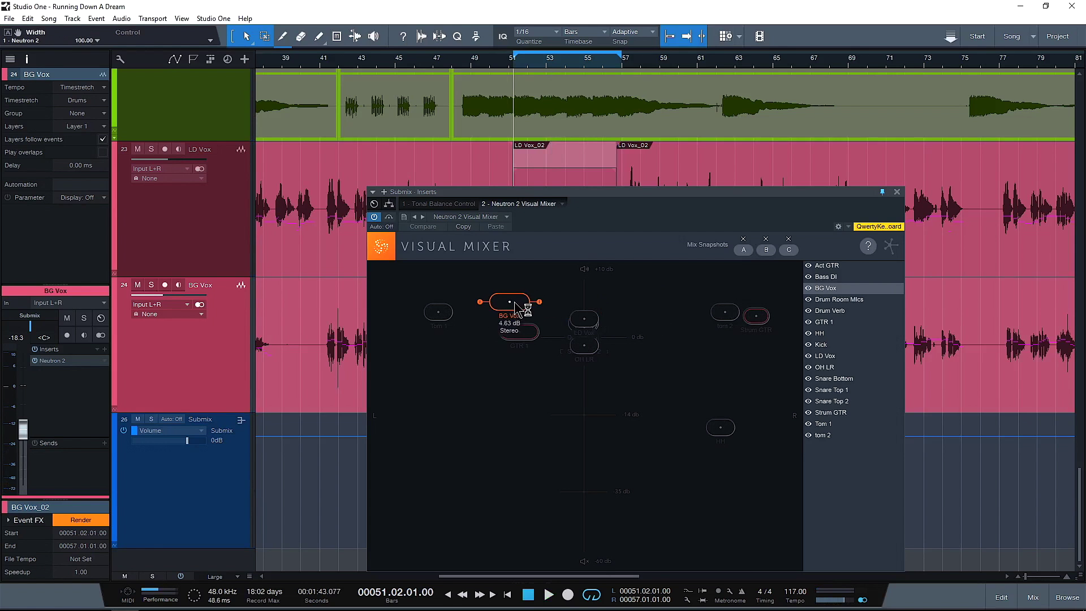
{"action": "left_click_drag", "start_coordinate": [526, 327], "coordinate": [535, 334]}
{"action": "key", "text": "space"}
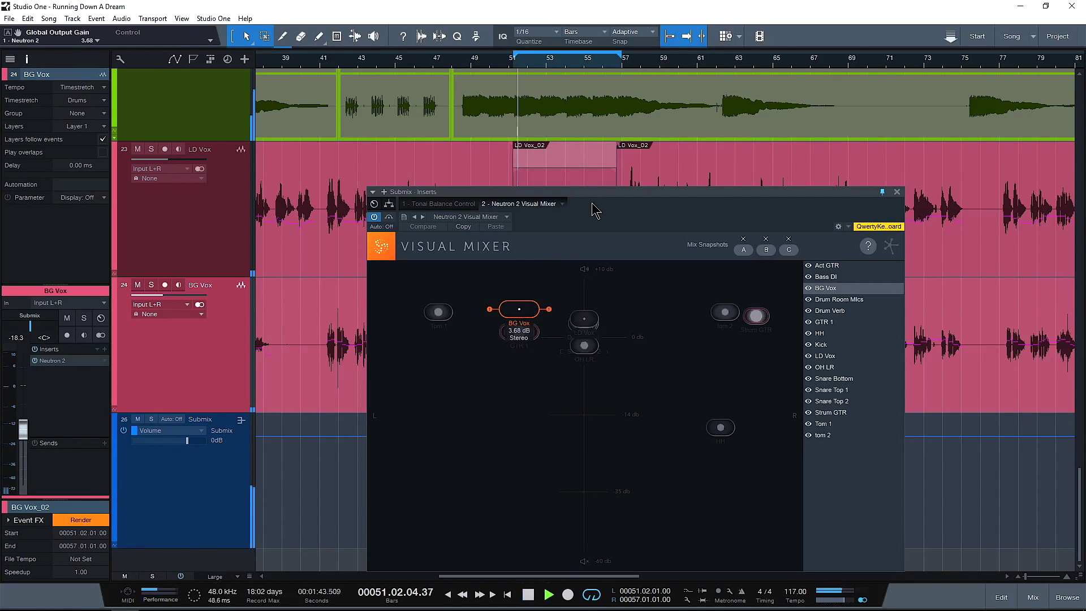
{"action": "left_click_drag", "start_coordinate": [598, 196], "coordinate": [604, 256]}
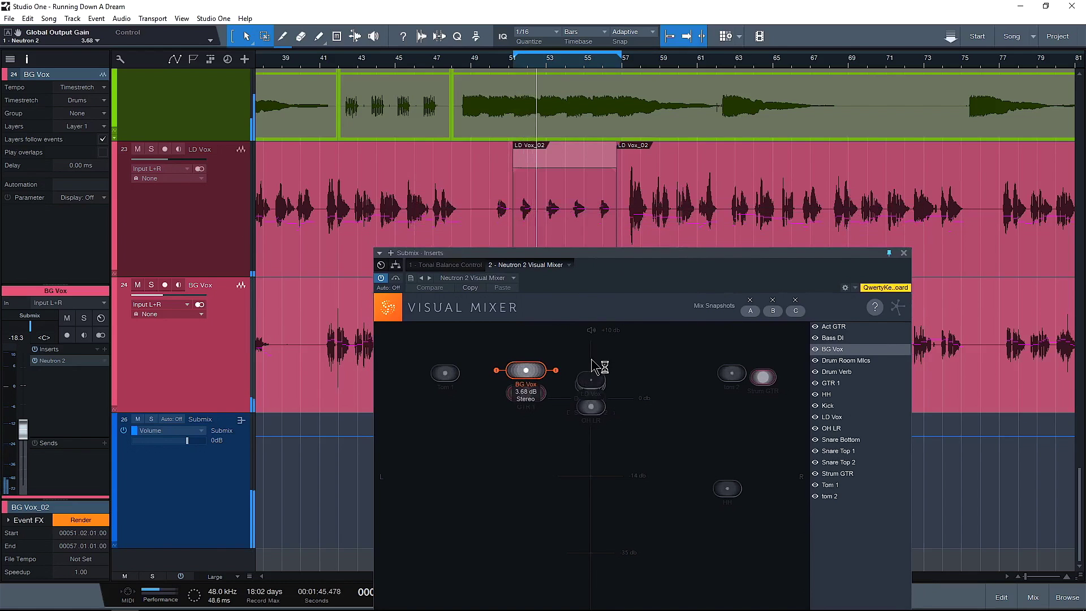
- Widen LD Vox's stereo spread to a width of 14
{"action": "left_click", "coordinate": [595, 386]}
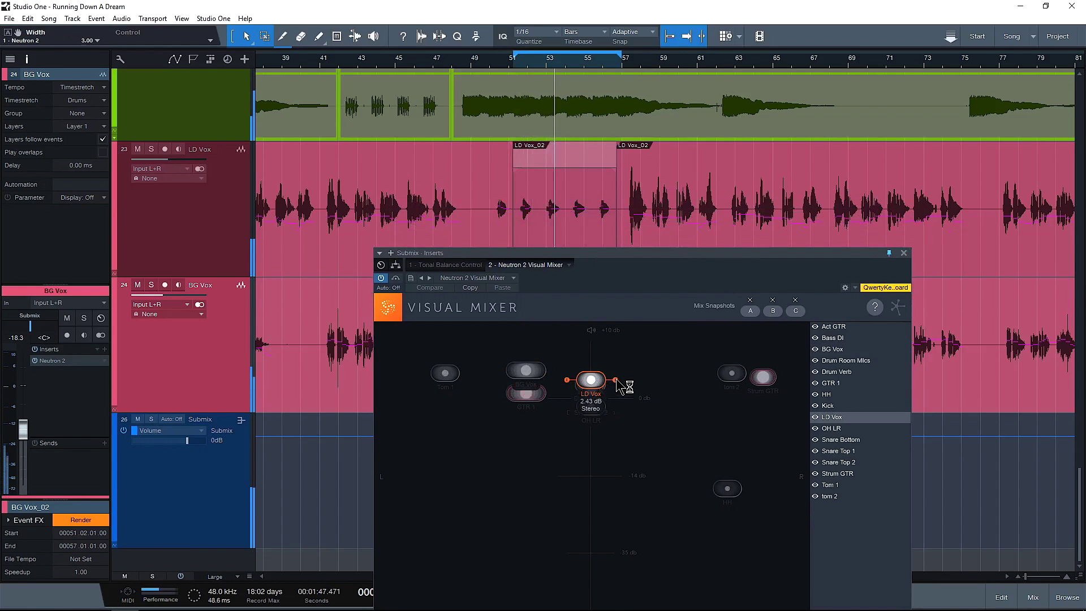
{"action": "left_click_drag", "start_coordinate": [618, 380], "coordinate": [626, 337]}
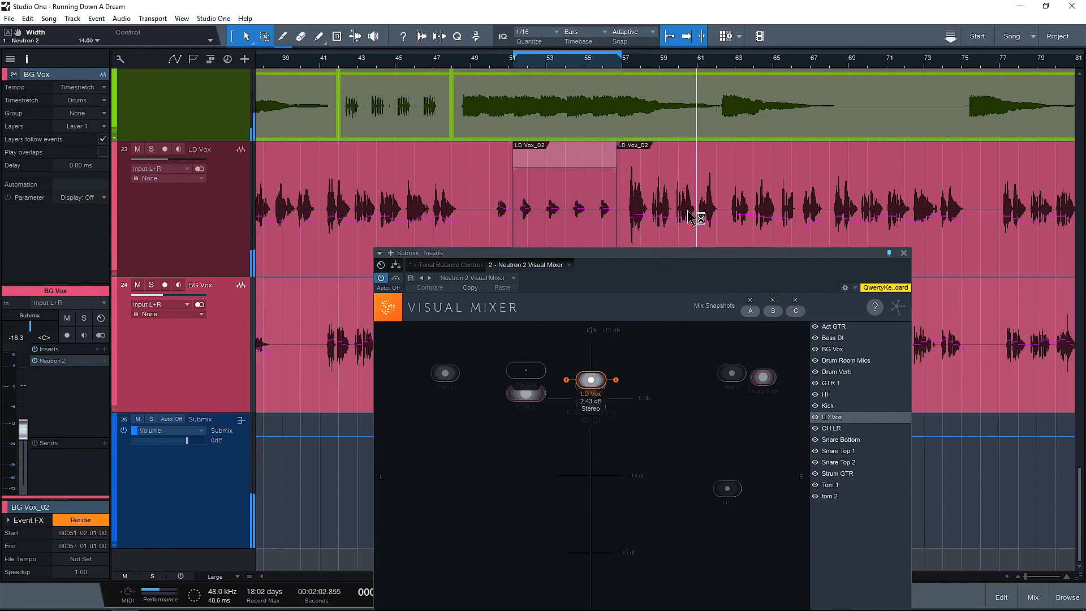
{"action": "mouse_move", "coordinate": [701, 256]}
{"action": "left_mouse_down"}
{"action": "mouse_move", "coordinate": [543, 233]}
{"action": "mouse_move", "coordinate": [466, 165]}
{"action": "mouse_move", "coordinate": [634, 258]}
{"action": "mouse_move", "coordinate": [693, 249]}
{"action": "left_mouse_up"}
- Toggle between empty snapshot A and balanced snapshot C during playback, keep C, then open the Console
{"action": "key", "text": "space"}
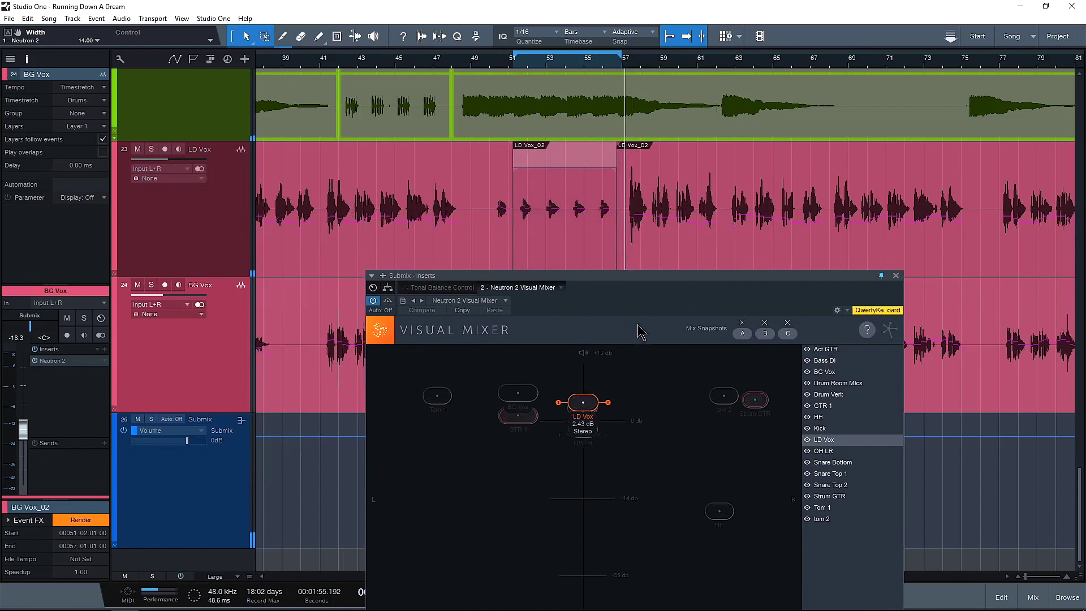
{"action": "left_click", "coordinate": [748, 335]}
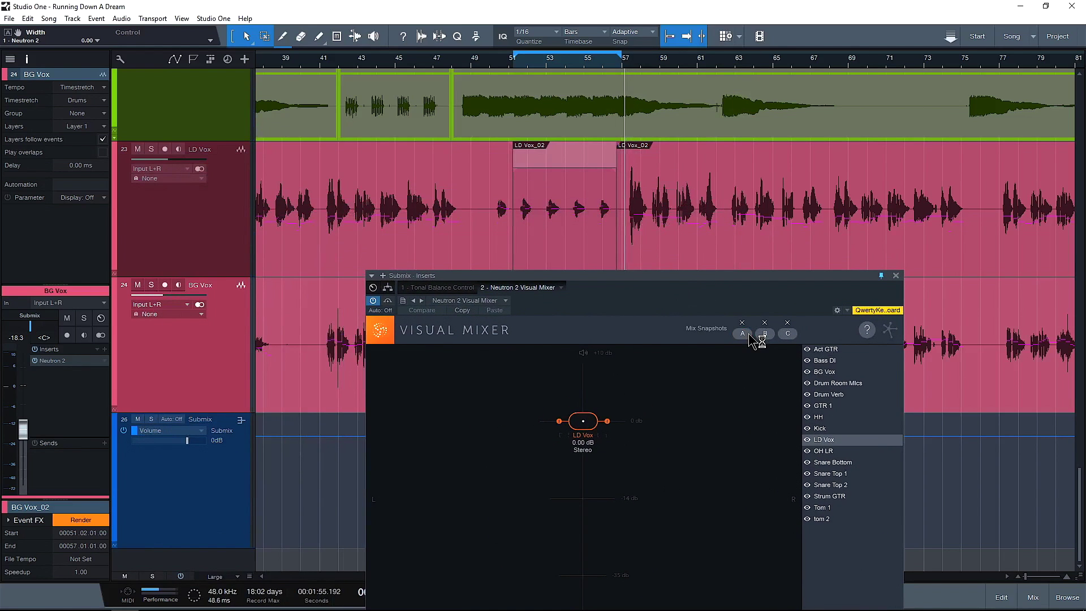
{"action": "key", "text": "space"}
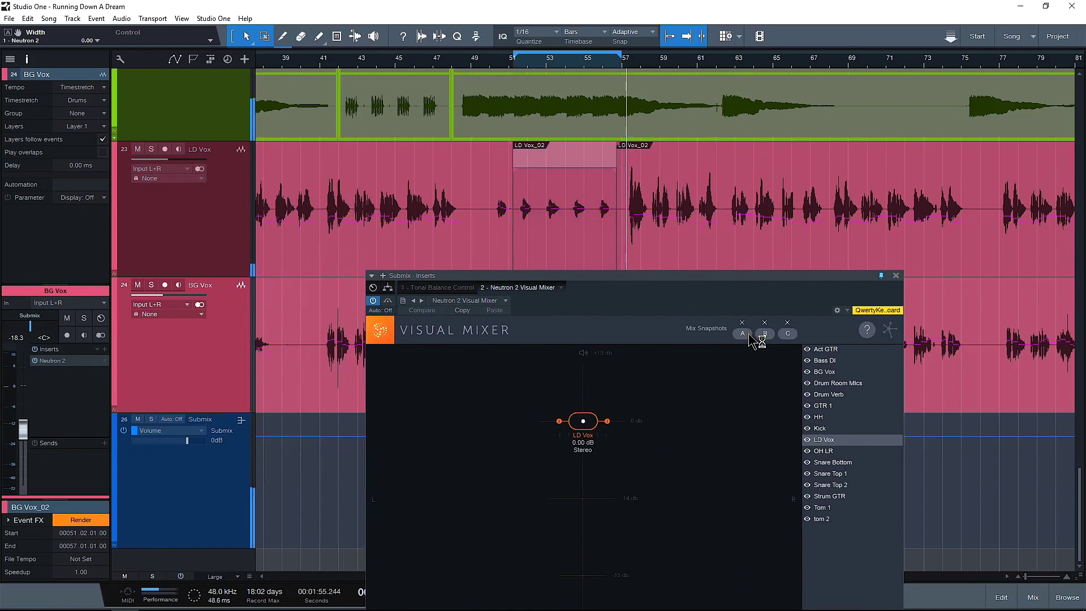
{"action": "left_click", "coordinate": [786, 335]}
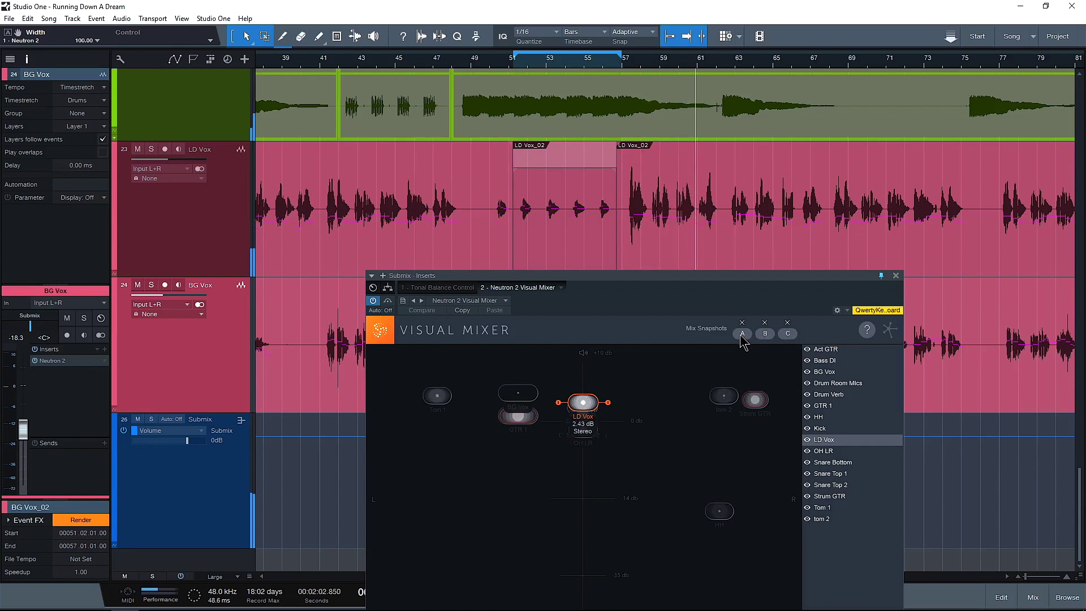
{"action": "left_click", "coordinate": [743, 334]}
{"action": "left_click", "coordinate": [787, 335]}
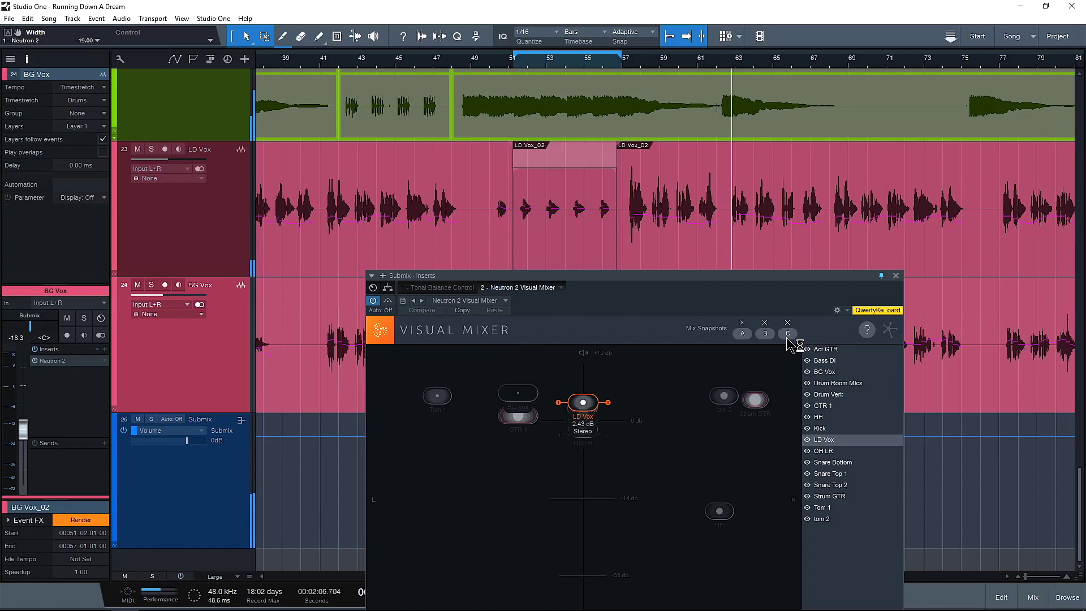
{"action": "key", "text": "space"}
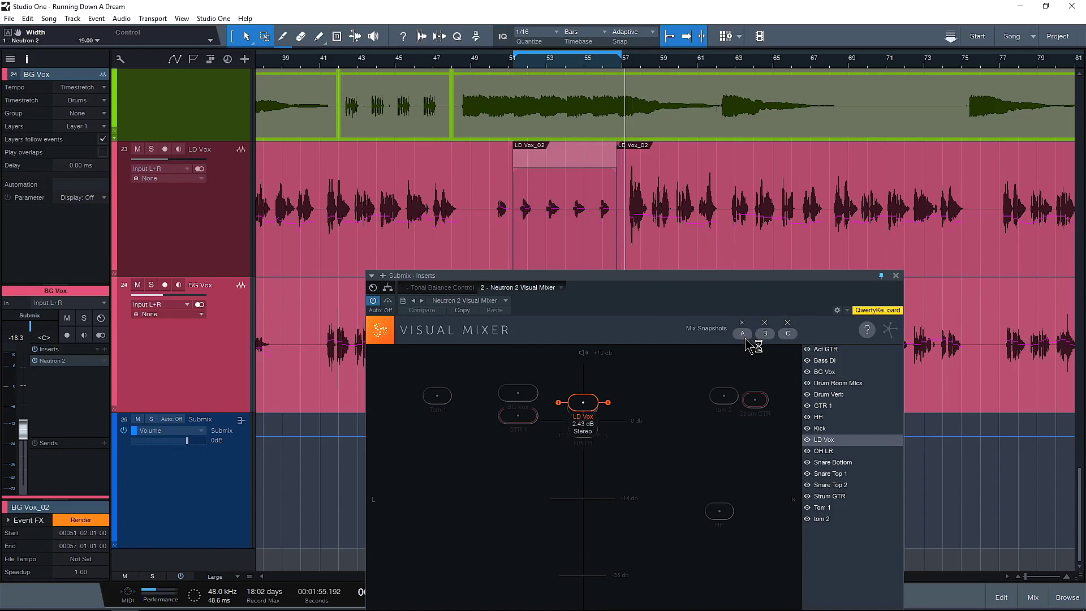
{"action": "key", "text": "F3"}
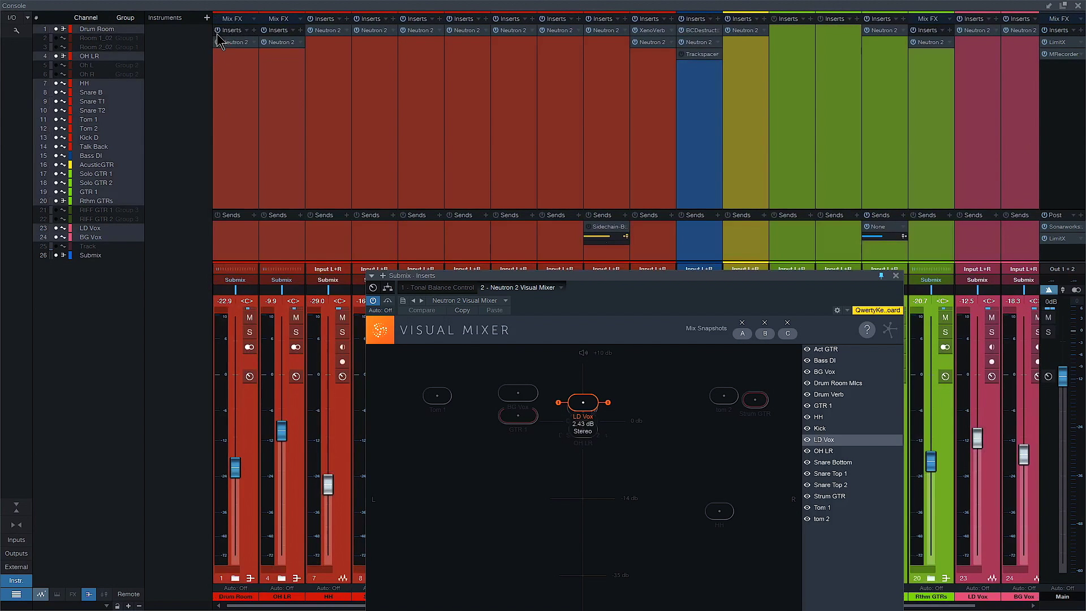
- Close the Console with F3 to return to the Arrange view
{"action": "key", "text": "F3"}
{"action": "key", "text": "F3"}
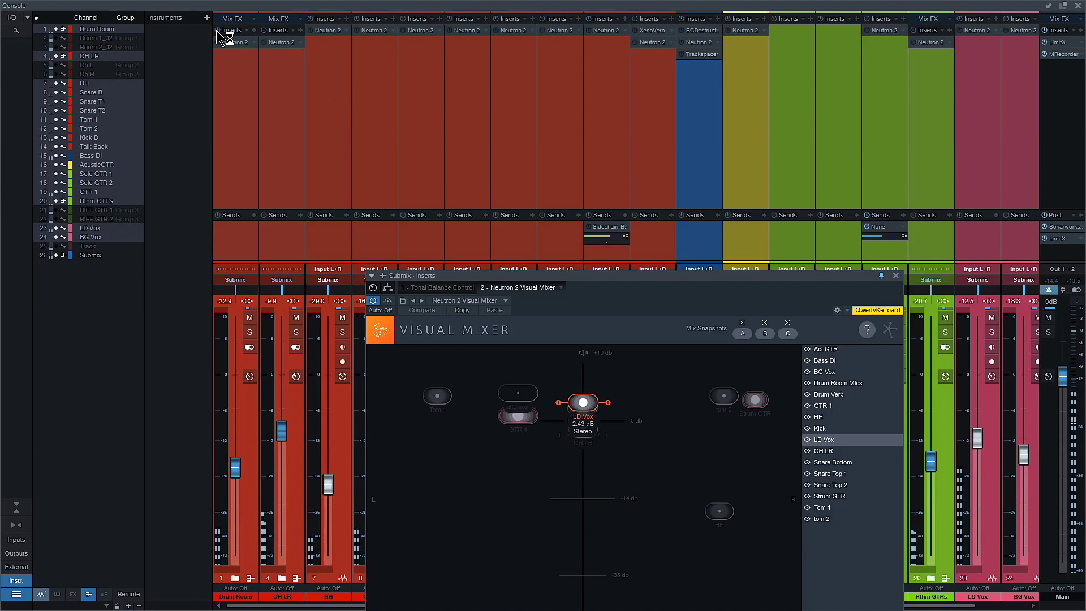
{"action": "key", "text": "F3"}
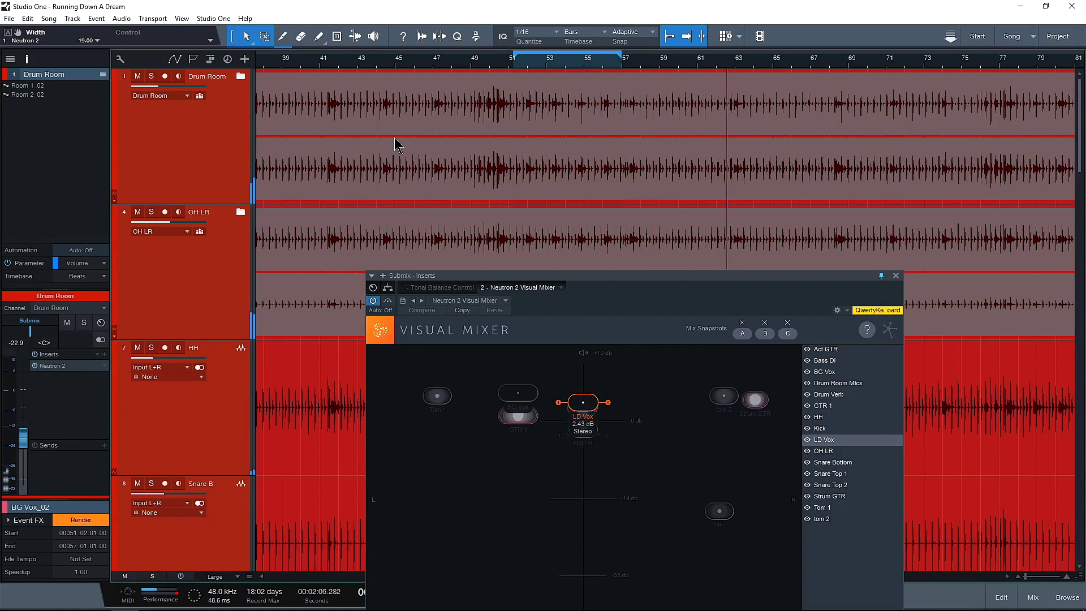
{"action": "key", "text": "space"}
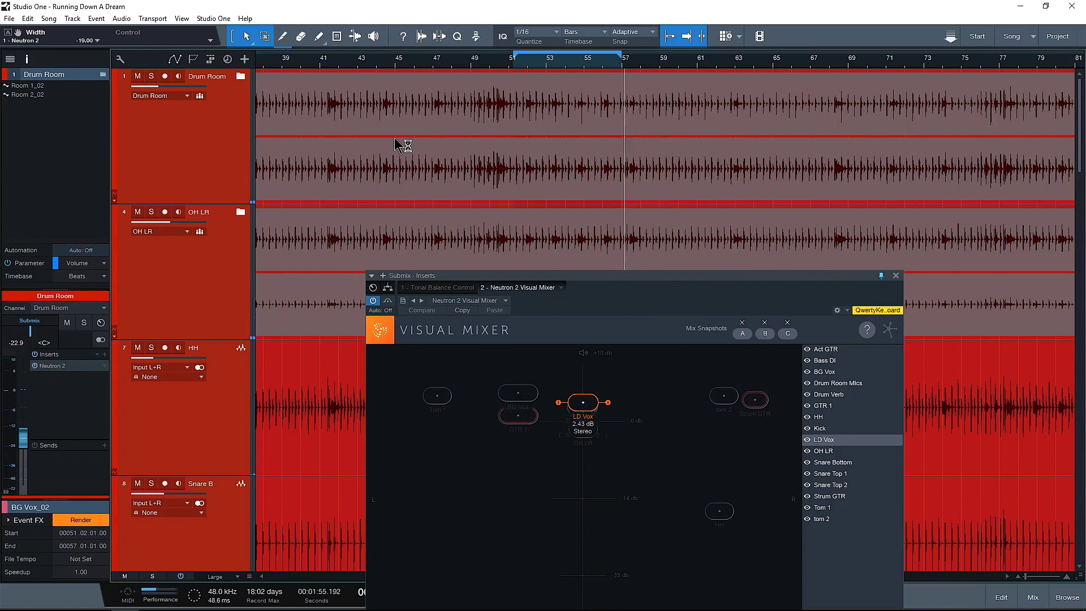